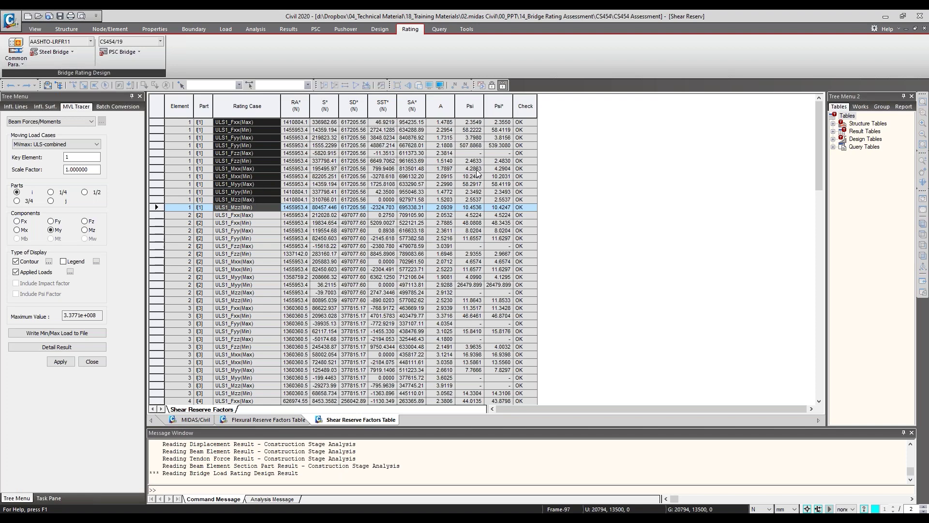
Step: Open the SLS Reserve Factors table for the PSC bridge assessment and dismiss its record activation settings
left_click(127, 52)
mouse_move(213, 151)
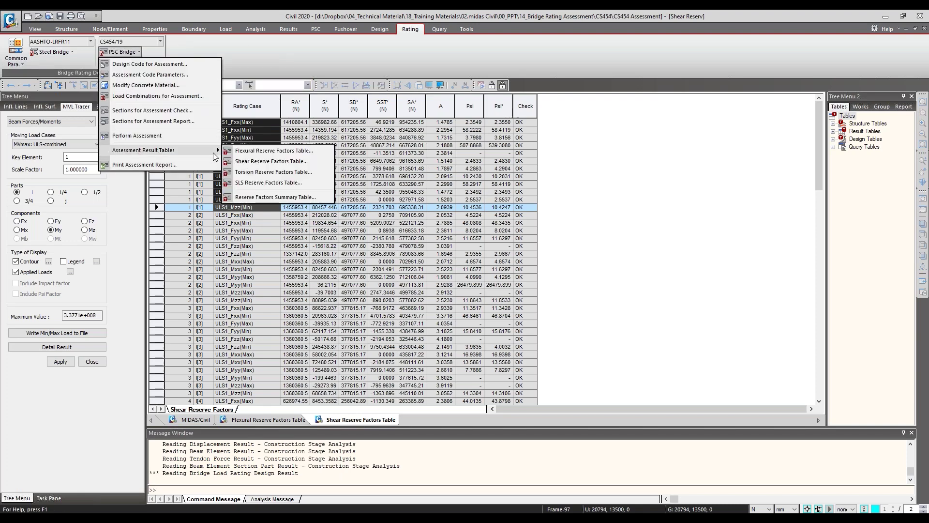
left_click(265, 183)
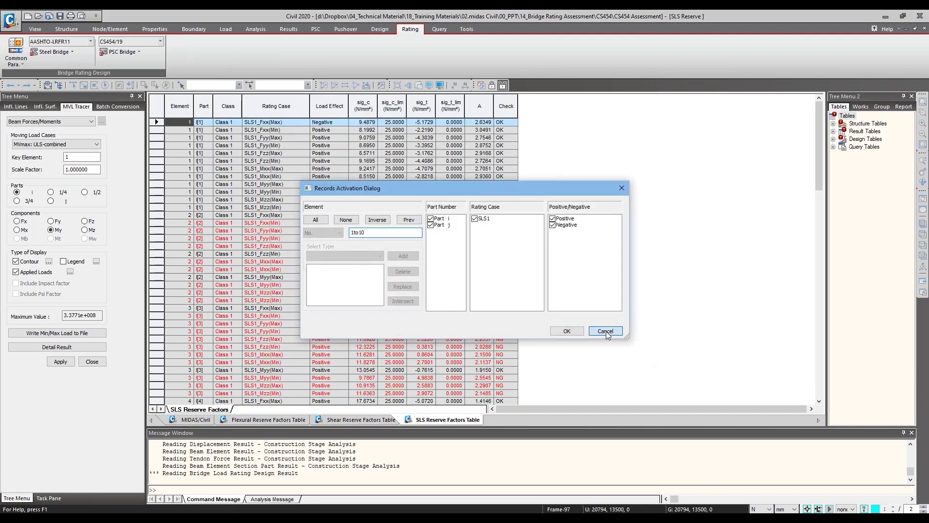
left_click(605, 331)
Step: Examine the element 2 rows and the compressive stress, tensile stress, stress limit and adequacy factor columns in the SLS results
left_click(333, 215)
left_click_drag(191, 223, 508, 252)
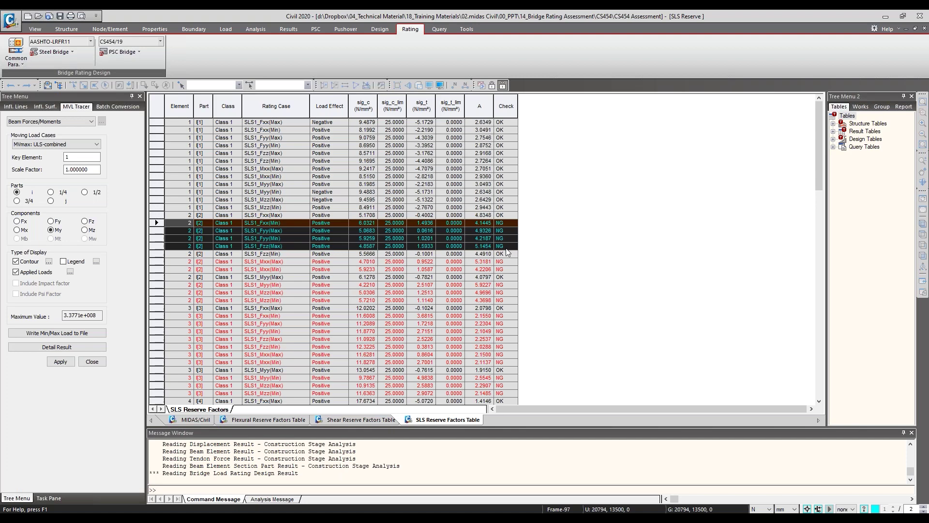
left_click(478, 238)
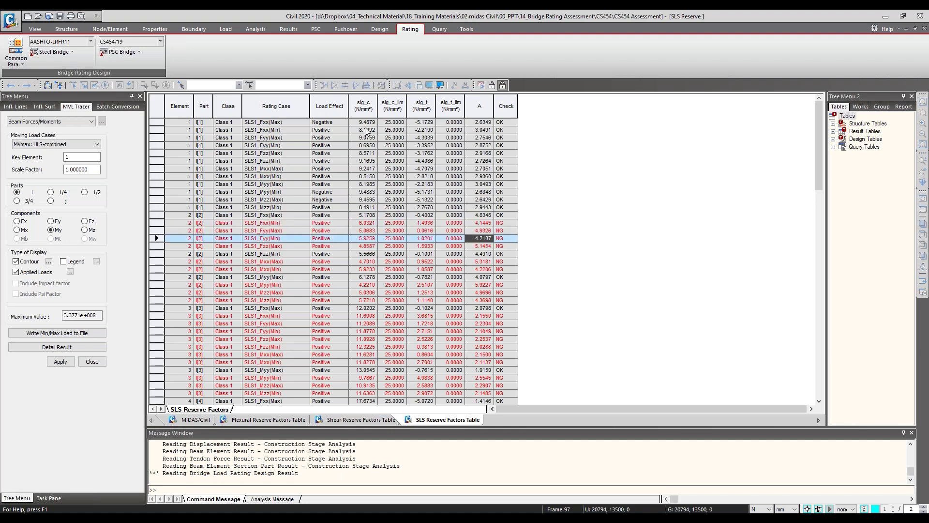
left_click(365, 105)
left_click(394, 105)
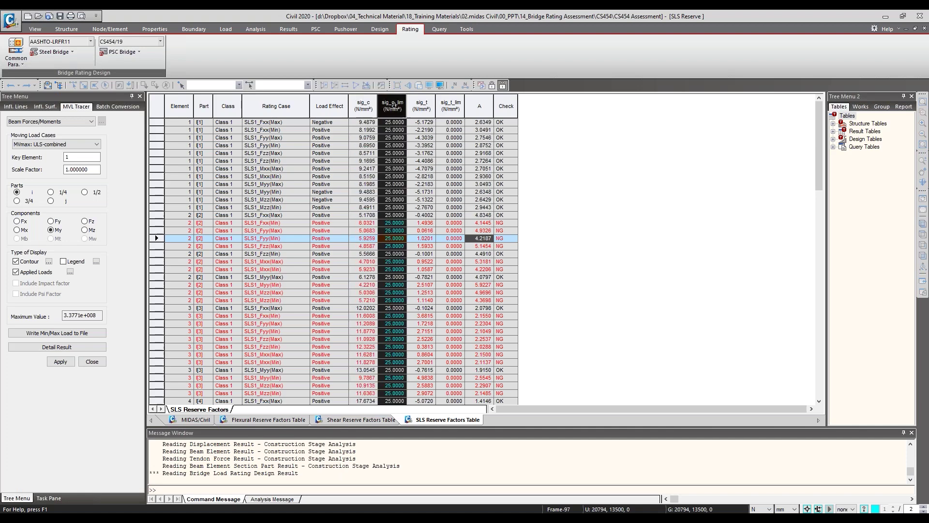
left_click(431, 109)
left_click(457, 109)
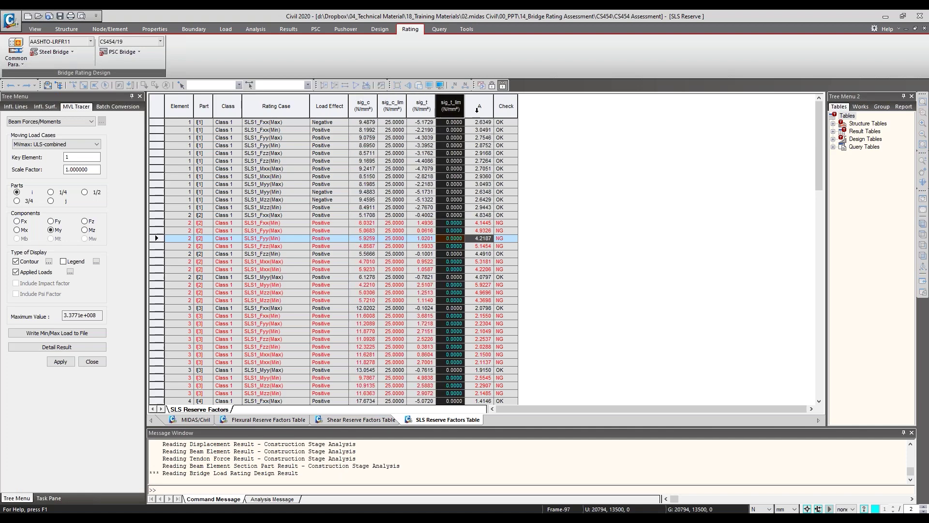
left_click(477, 108)
left_click(479, 153)
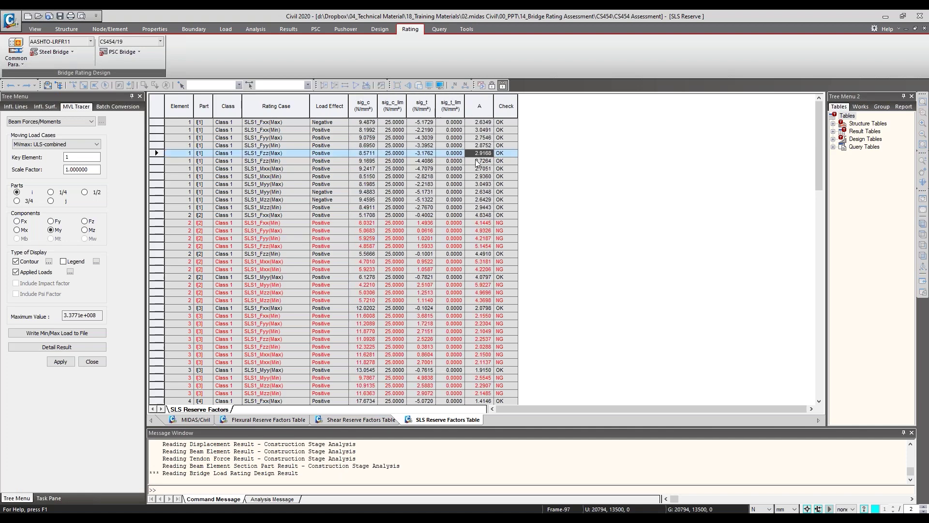
Step: Switch to the CS454 Assessment report in Excel and review the Summary and Assessment;1(I) sheets
left_click(136, 53)
mouse_move(147, 155)
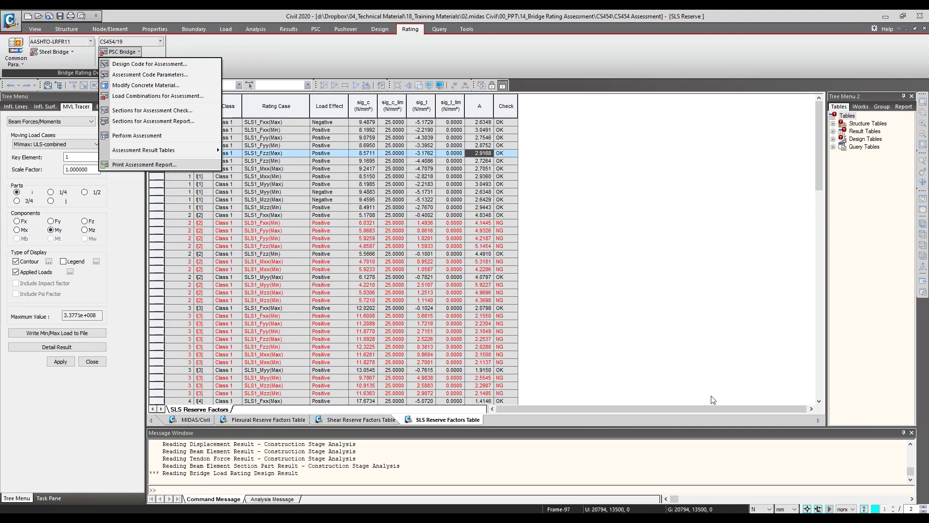
key("alt+Tab")
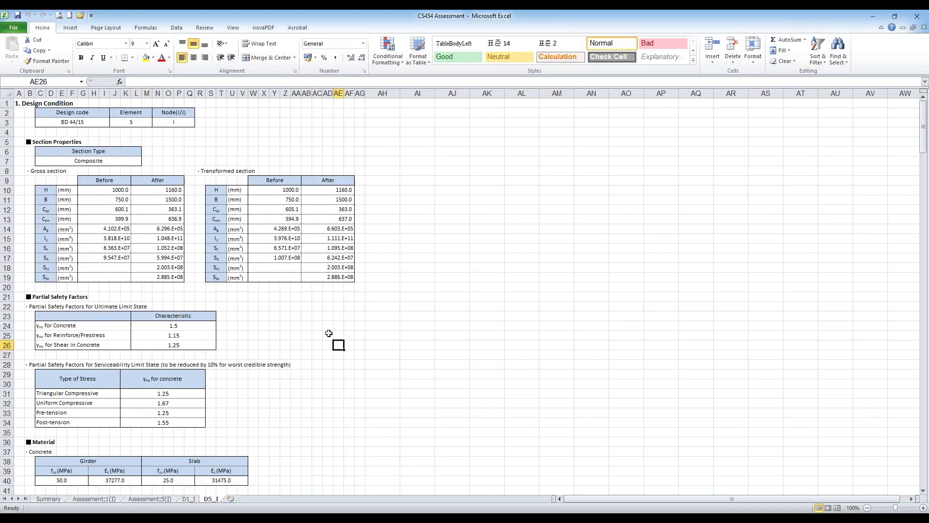
scroll(328, 333, "down", 3)
scroll(334, 332, "up", 3)
left_click(42, 500)
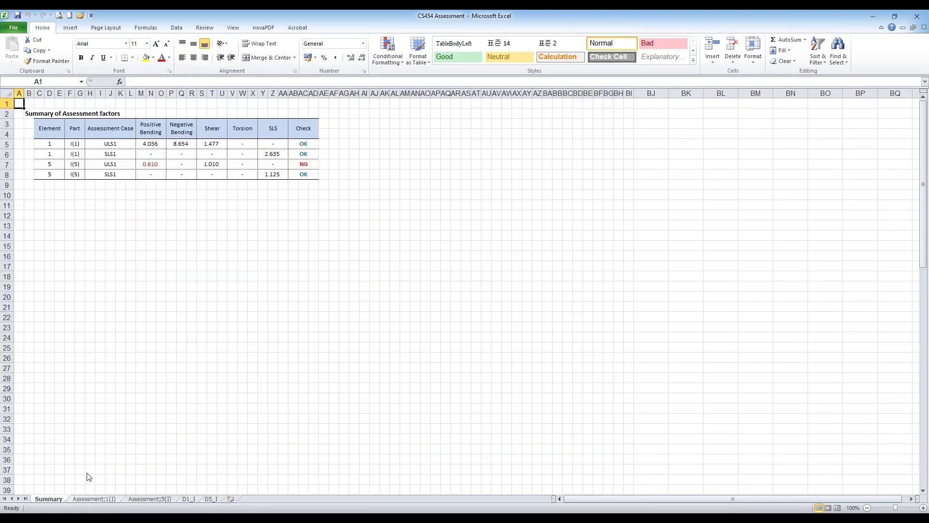
key("ctrl+Page_Down")
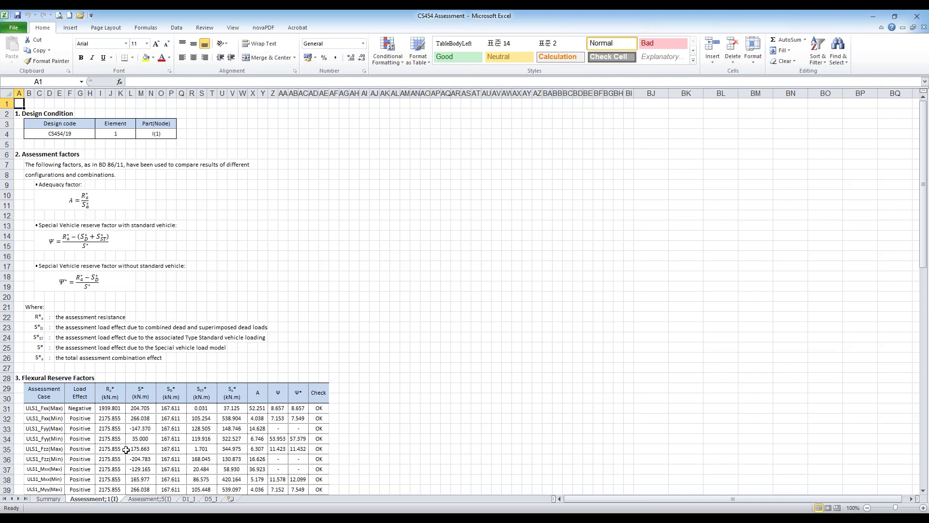
scroll(126, 449, "down", 1)
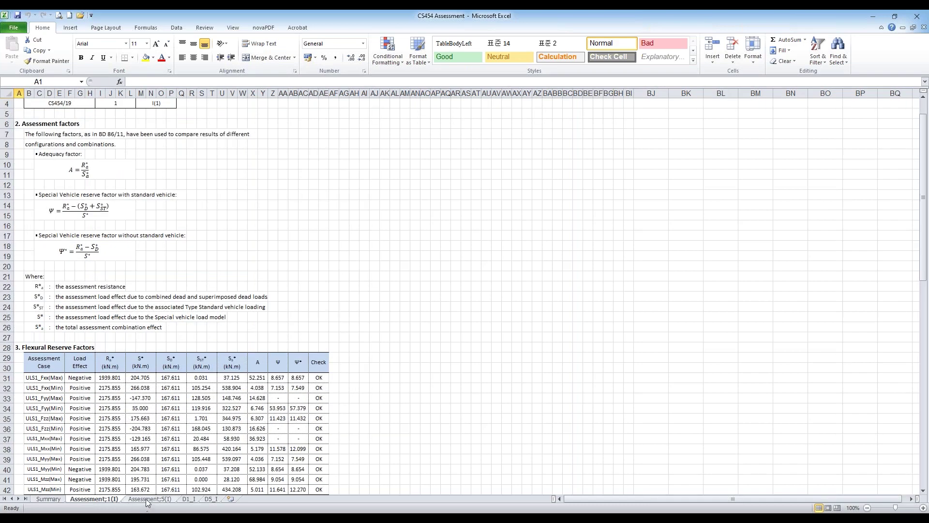
Step: Review the flexural, shear, torsion and serviceability reserve factors on the Assessment;5(I) sheet
left_click(147, 499)
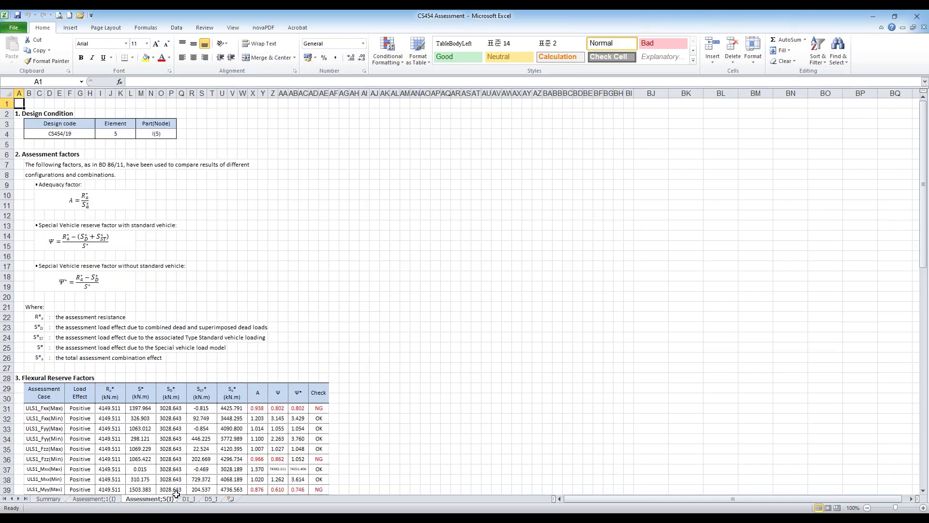
scroll(233, 266, "down", 1)
scroll(233, 265, "down", 5)
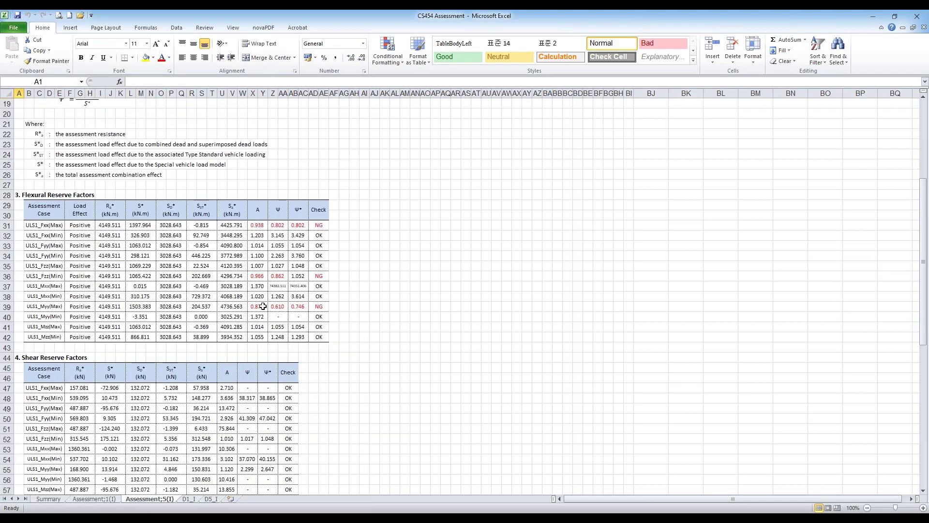
scroll(258, 290, "down", 3)
scroll(258, 295, "up", 4)
scroll(258, 295, "up", 5)
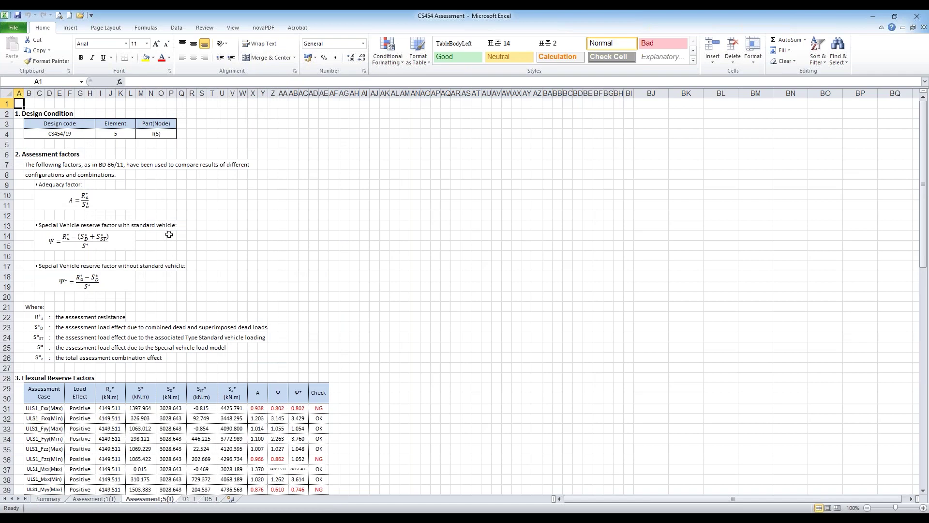
scroll(214, 287, "down", 9)
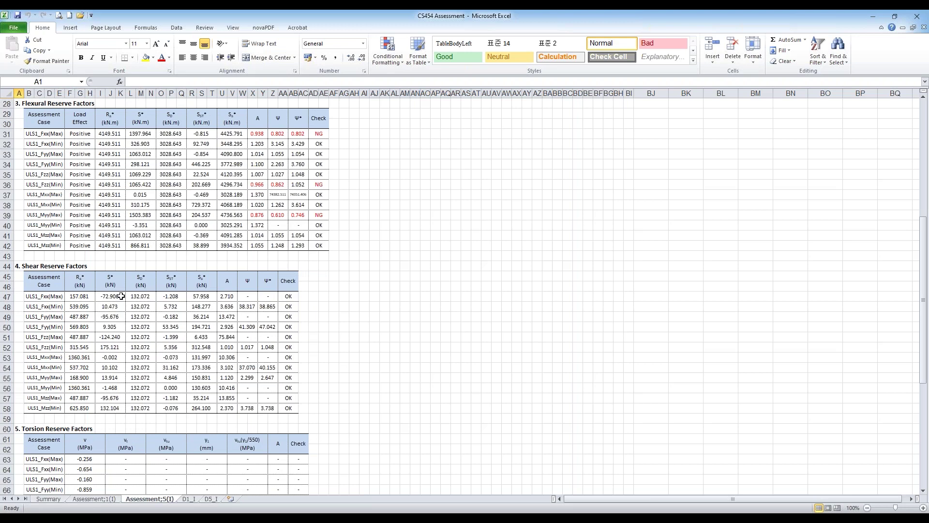
scroll(217, 382, "down", 4)
scroll(217, 382, "down", 4)
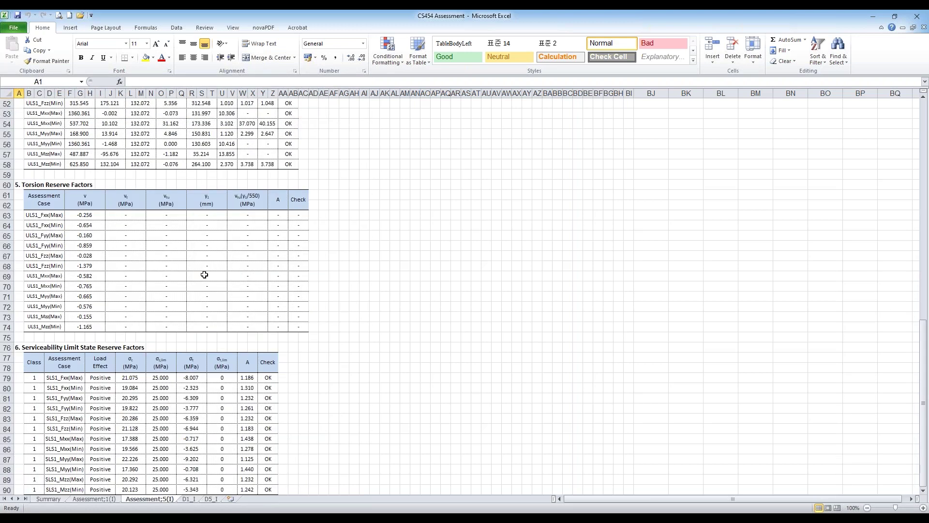
scroll(269, 333, "down", 3)
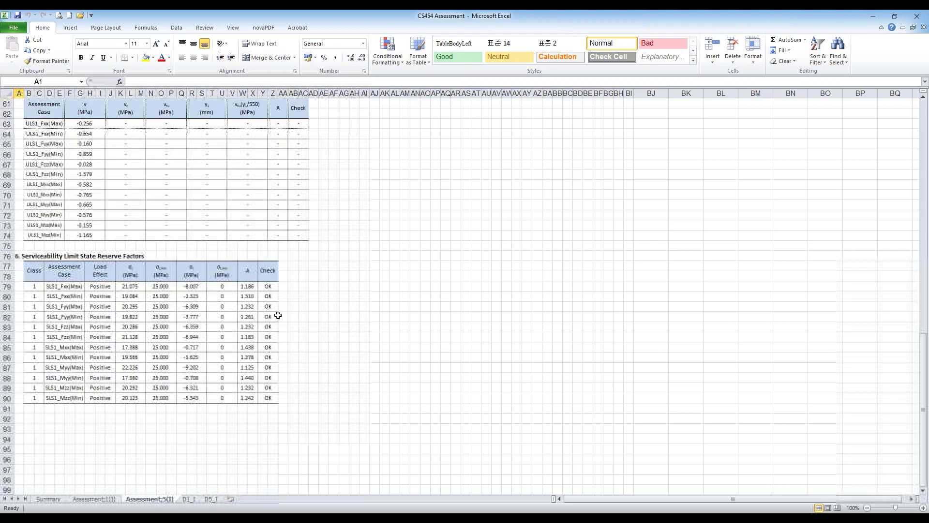
Step: Show the detailed report sheet D5_I and examine its gross and transformed section property tables
left_click(212, 498)
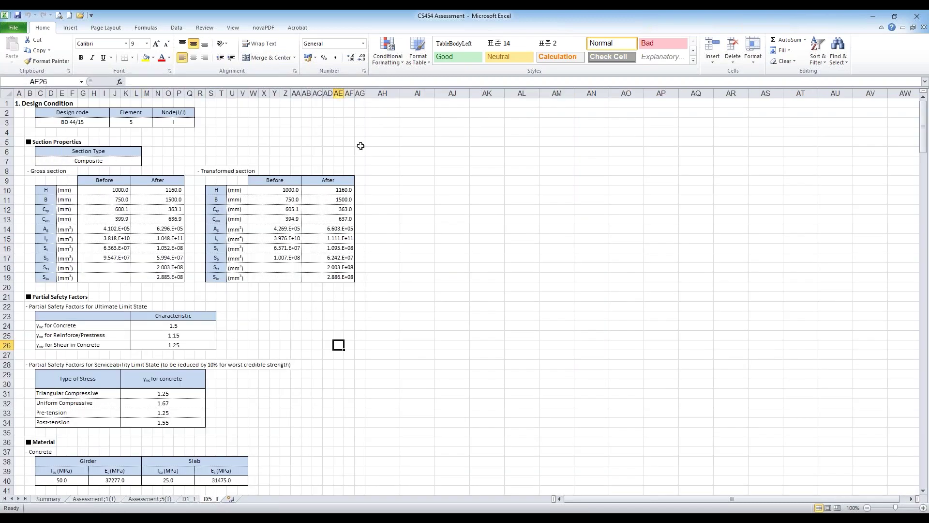
scroll(336, 318, "down", 3)
scroll(336, 318, "up", 3)
left_click(29, 143)
left_click_drag(29, 171, 159, 278)
left_click_drag(201, 171, 335, 278)
Step: Examine the partial safety factor tables for the ultimate and serviceability limit states
scroll(280, 268, "down", 2)
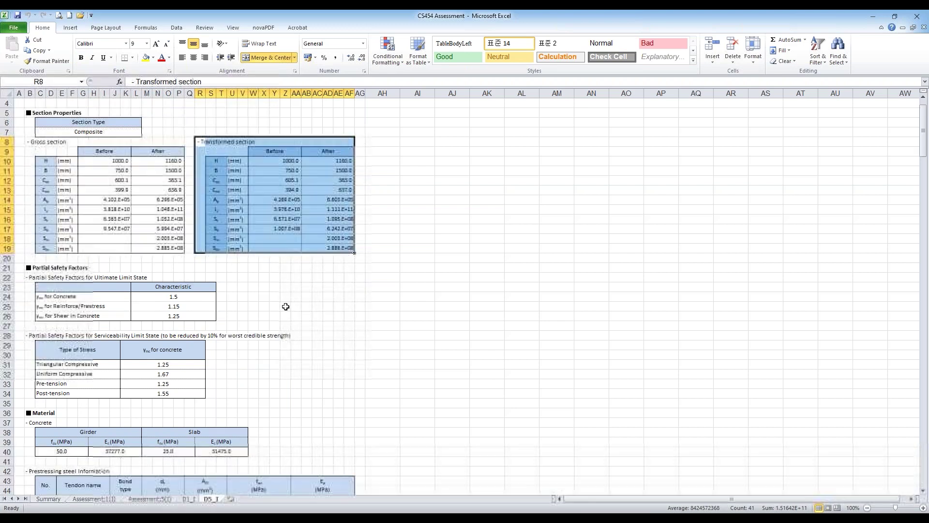
left_click(232, 265)
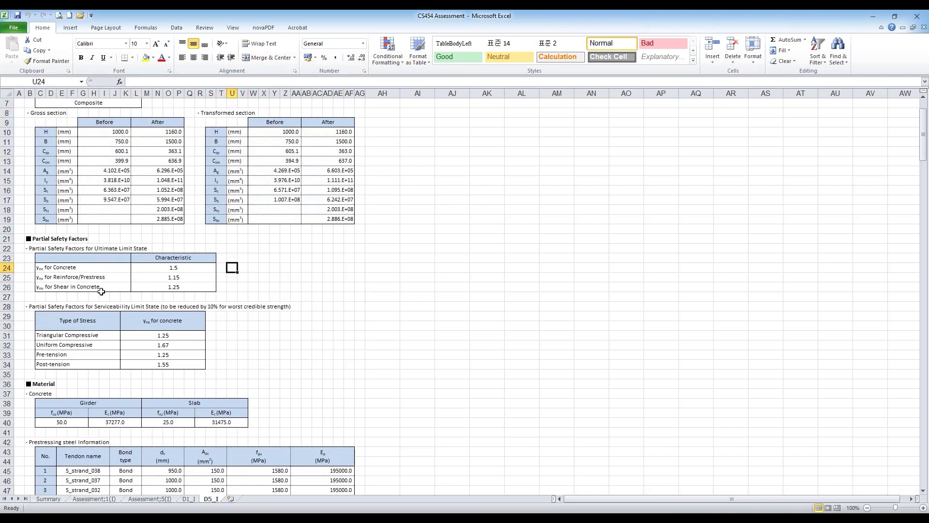
left_click_drag(105, 258, 208, 289)
left_click_drag(109, 327, 148, 364)
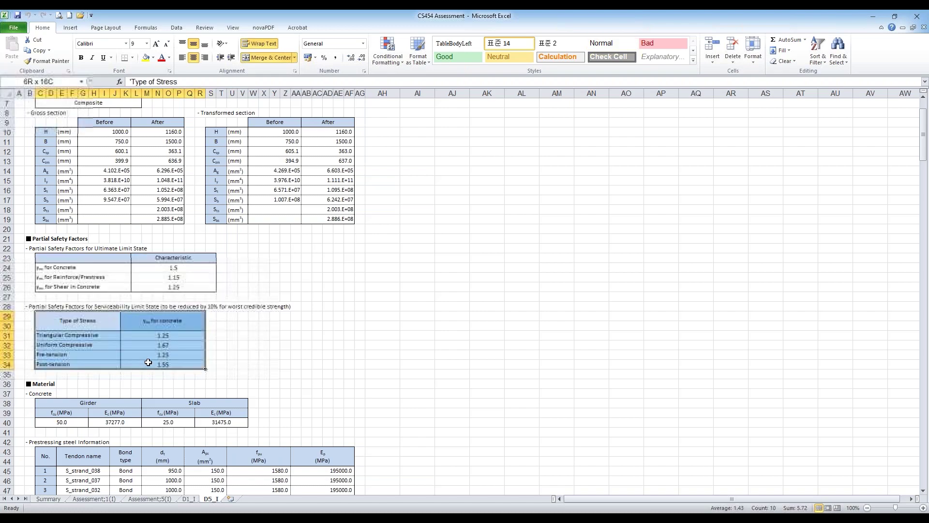
Step: Review the material data for concrete, prestressing steel, and longitudinal and transverse reinforcement
scroll(133, 340, "down", 5)
scroll(134, 340, "down", 5)
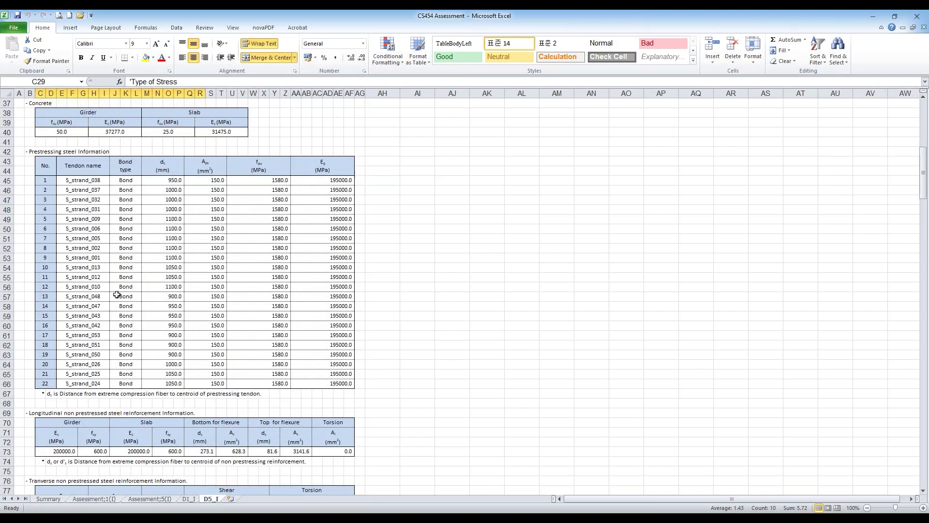
scroll(117, 294, "down", 1)
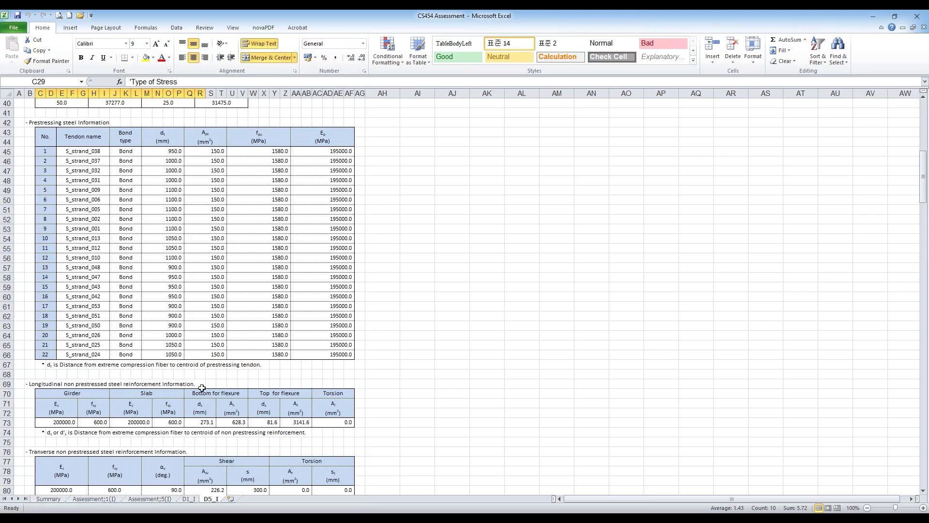
scroll(184, 384, "down", 2)
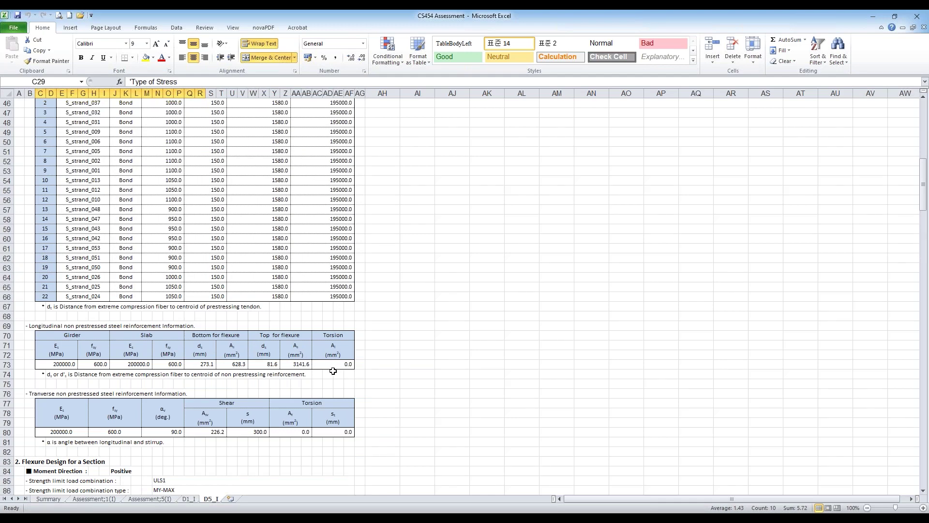
scroll(328, 373, "down", 3)
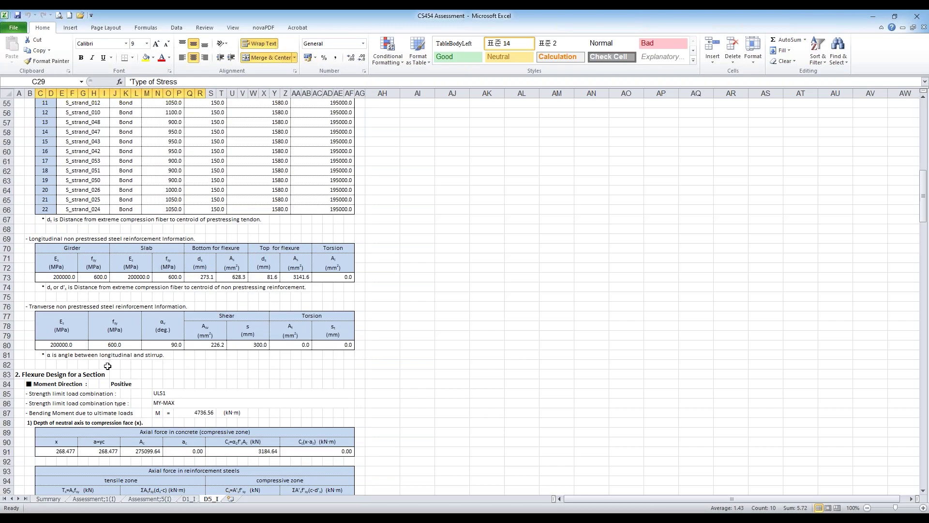
Step: Examine the positive-moment flexure design, including neutral axis depth and the axial forces in concrete, reinforcement and tendons
scroll(107, 366, "down", 2)
scroll(107, 366, "down", 5)
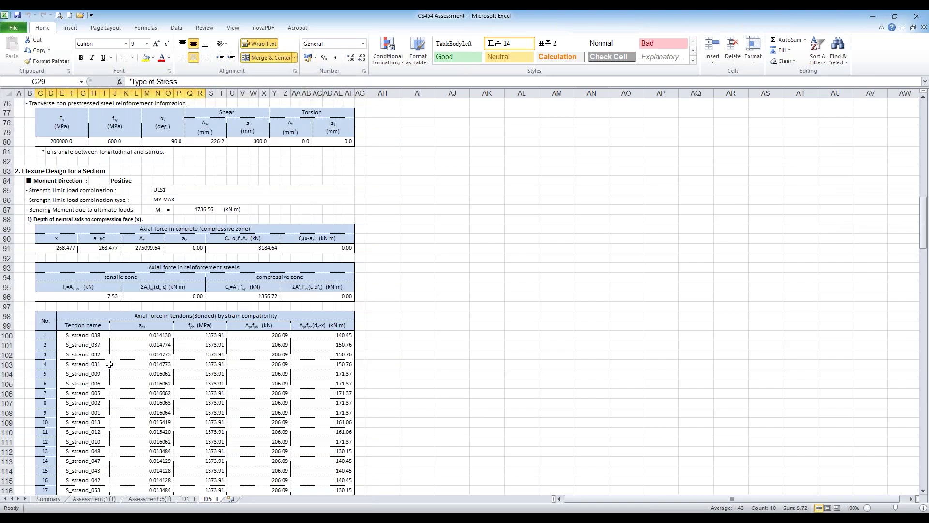
scroll(109, 364, "down", 2)
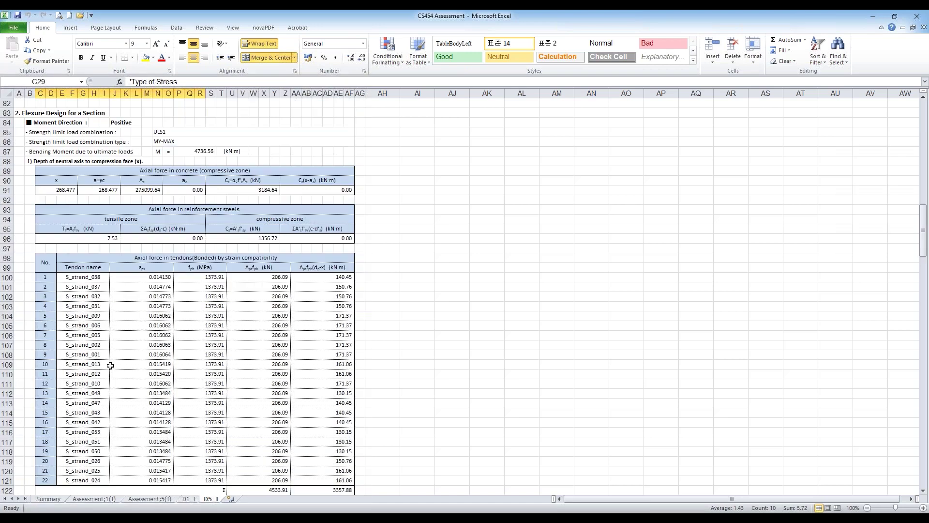
scroll(110, 367, "down", 2)
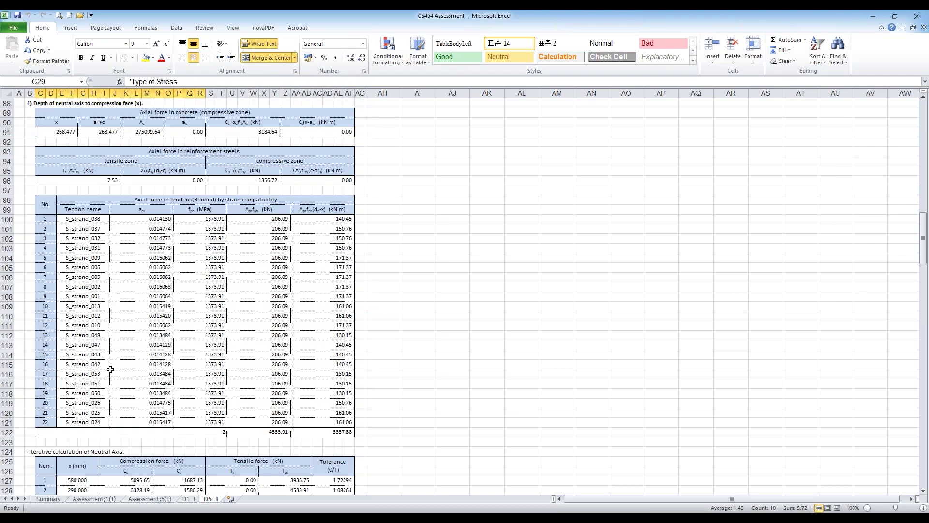
Step: Check the last iteration row in the iterative calculation of the neutral axis
scroll(111, 369, "down", 5)
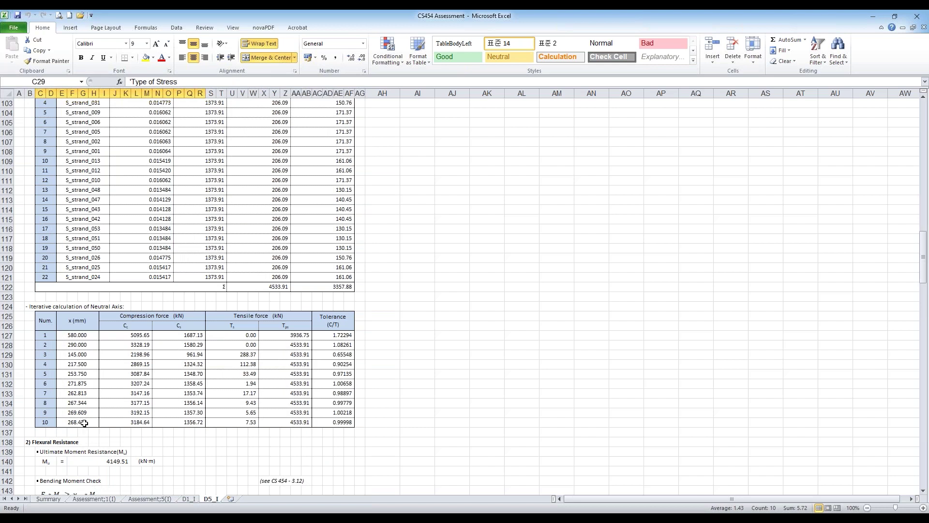
left_click(85, 424)
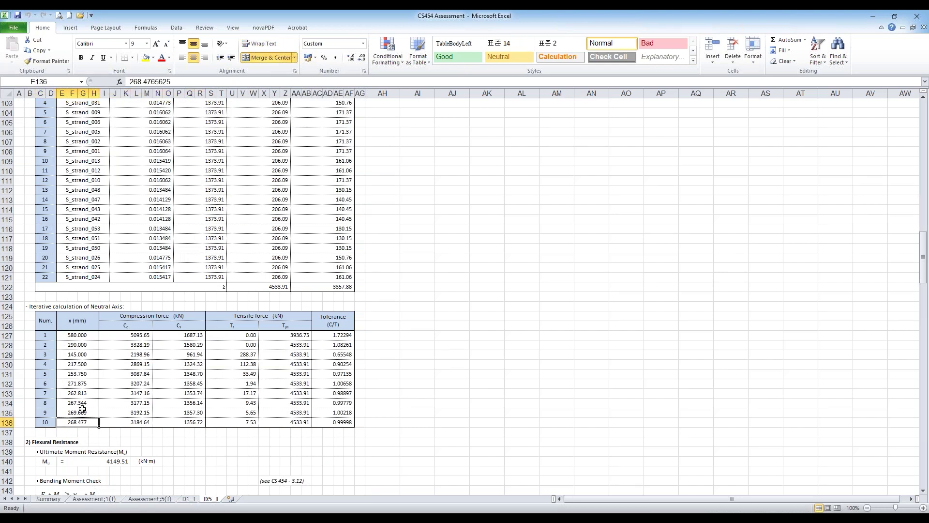
left_click_drag(66, 421, 335, 423)
Step: Examine the Flexural Resistance section, including the ultimate moment resistance and the bending moment check with its CS 454 - 3.12 reference
scroll(90, 392, "down", 2)
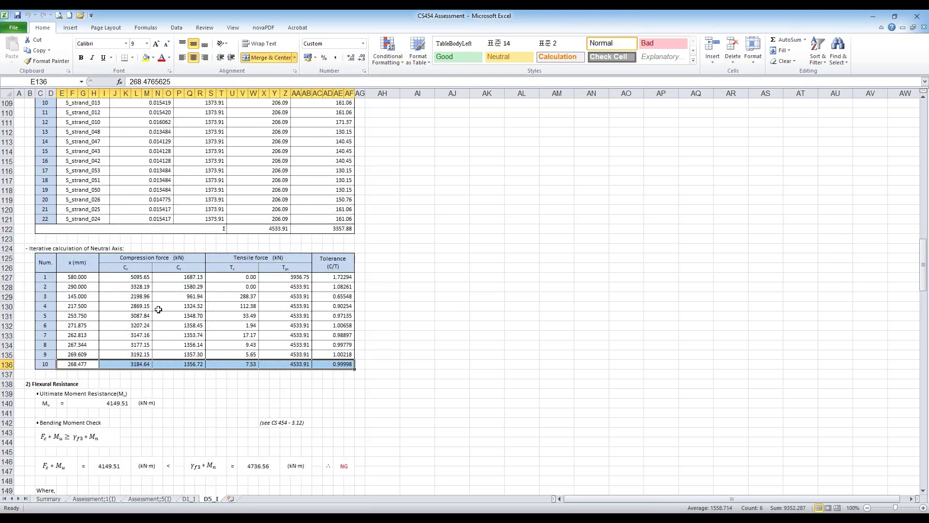
left_click(125, 386)
scroll(252, 387, "down", 1)
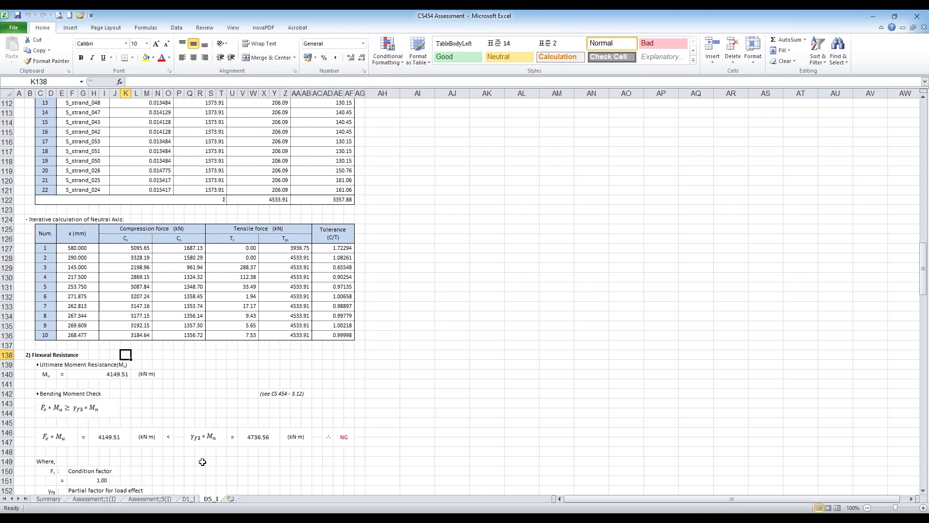
scroll(203, 461, "down", 3)
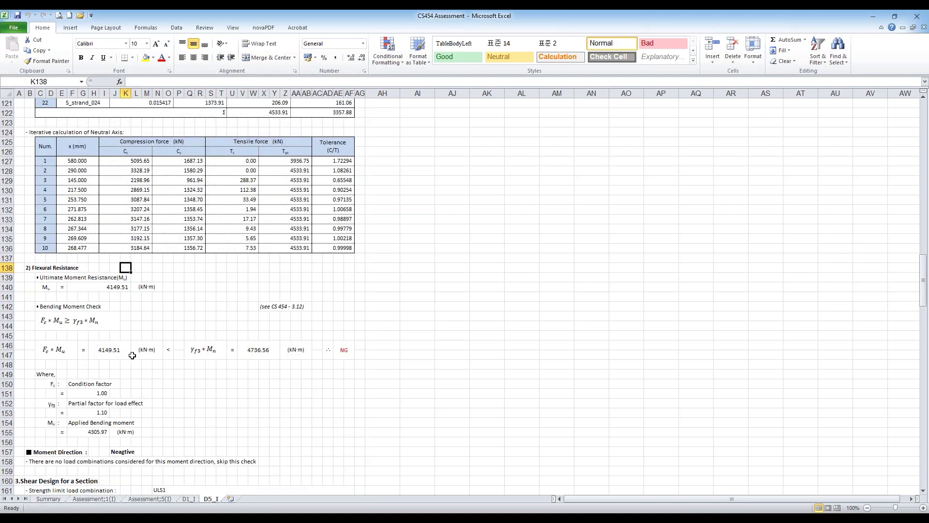
left_click(254, 306)
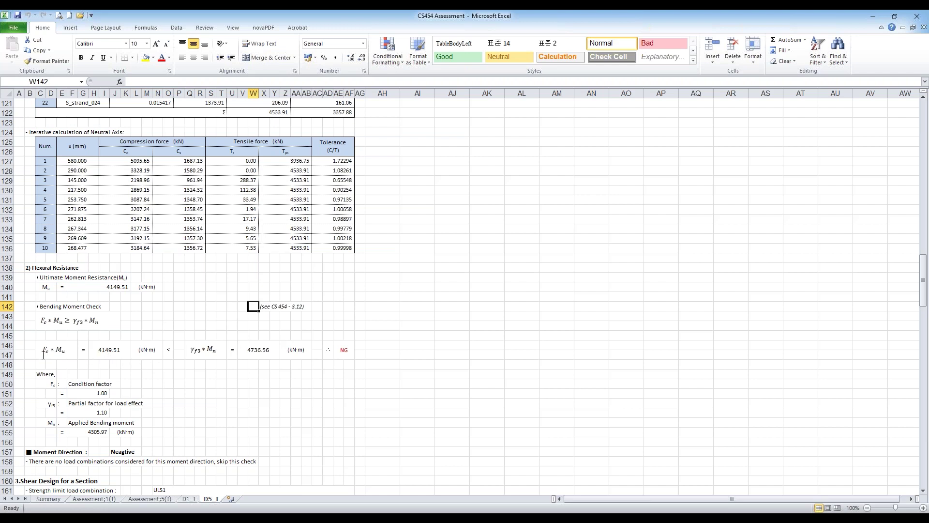
Step: Check the bending moment comparison in the Flexural Resistance section, with its condition factor, partial factor for load effect and applied bending moment
left_click_drag(112, 354, 307, 354)
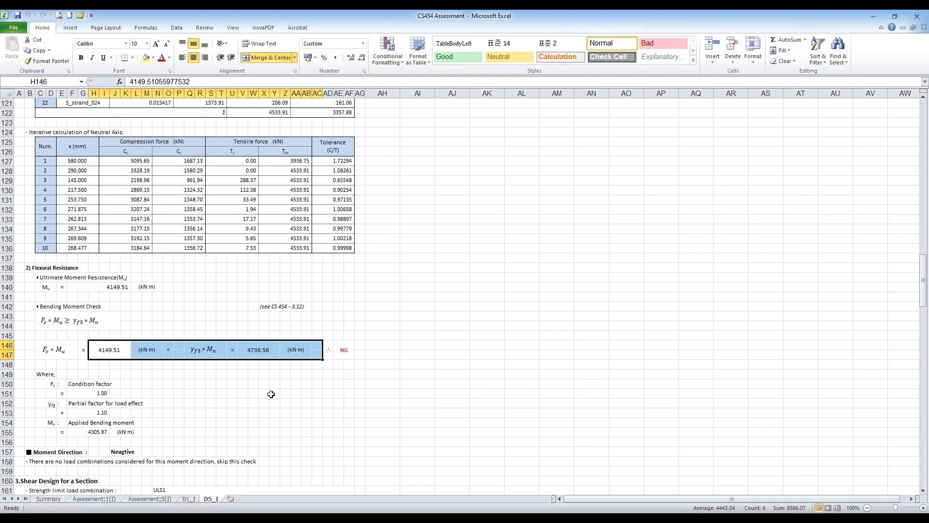
left_click(346, 352)
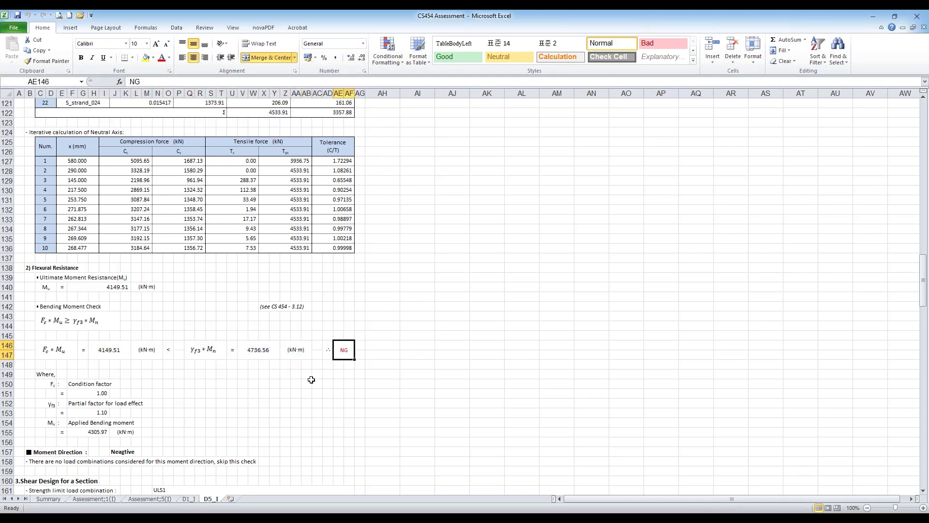
scroll(312, 376, "down", 2)
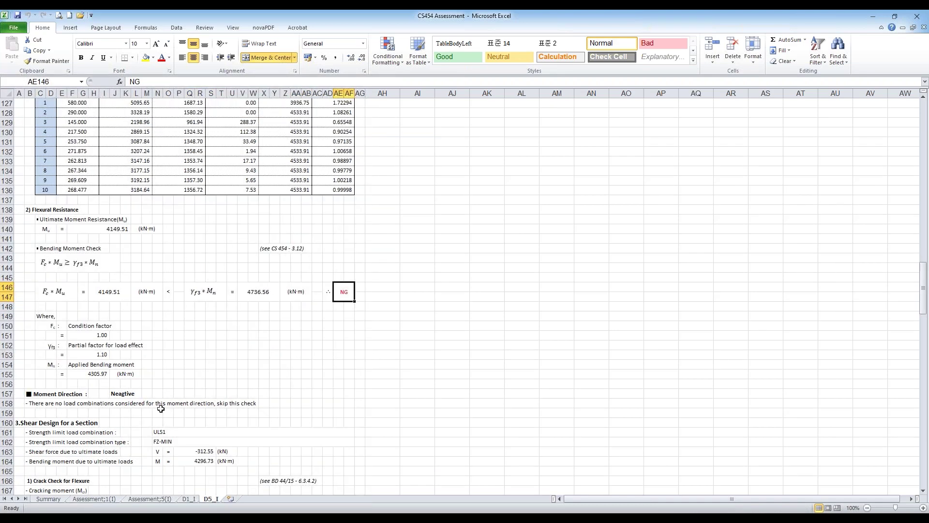
scroll(264, 342, "down", 1)
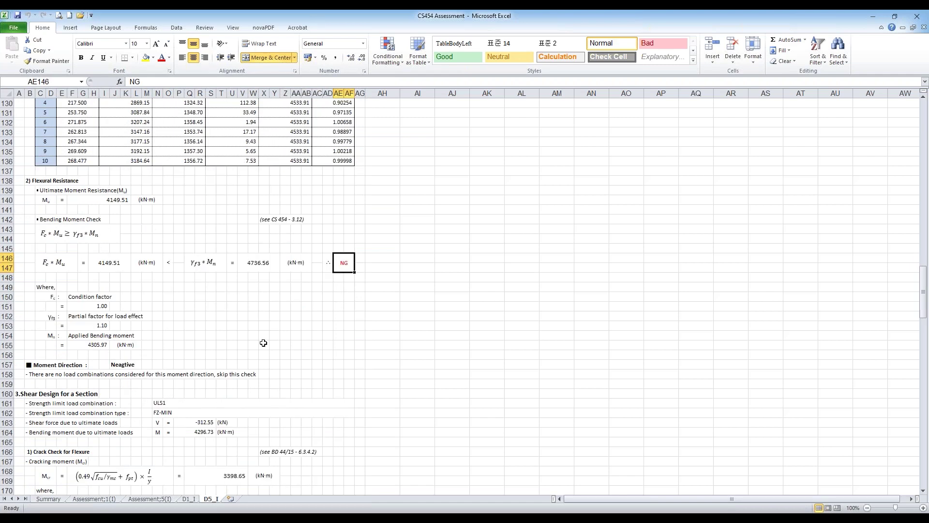
Step: Review the shear design's ULS1 load data and the Crack Check for Flexure with its cracking moment formula
scroll(262, 345, "down", 5)
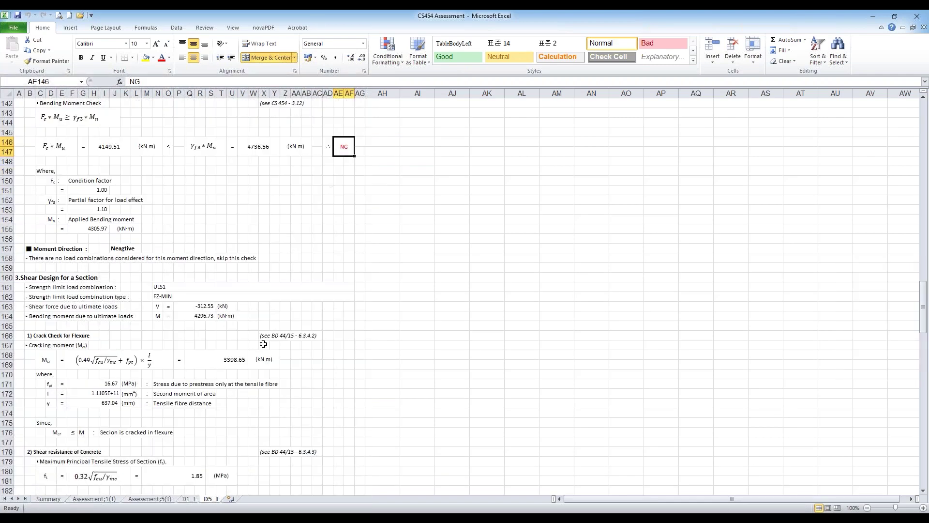
scroll(105, 234, "down", 4)
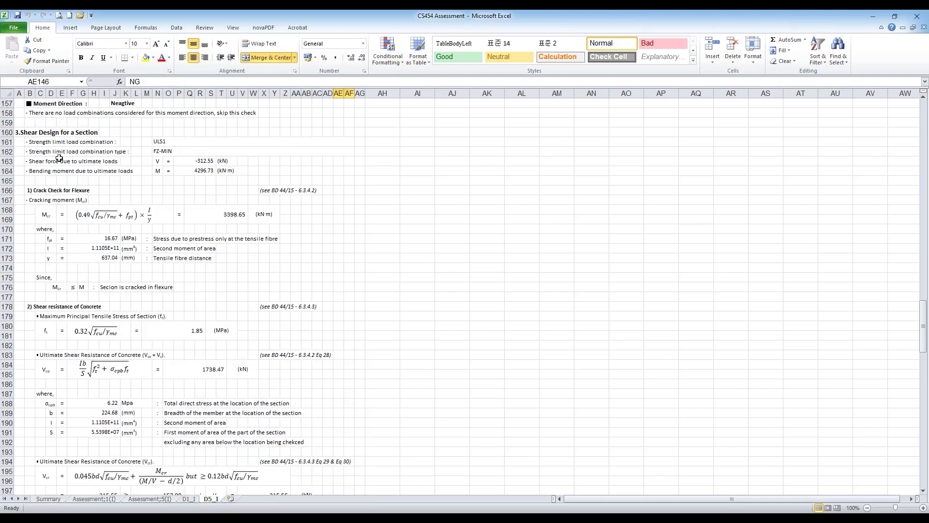
scroll(48, 228, "down", 1)
left_click_drag(32, 163, 339, 238)
scroll(280, 274, "down", 1)
scroll(280, 274, "down", 1)
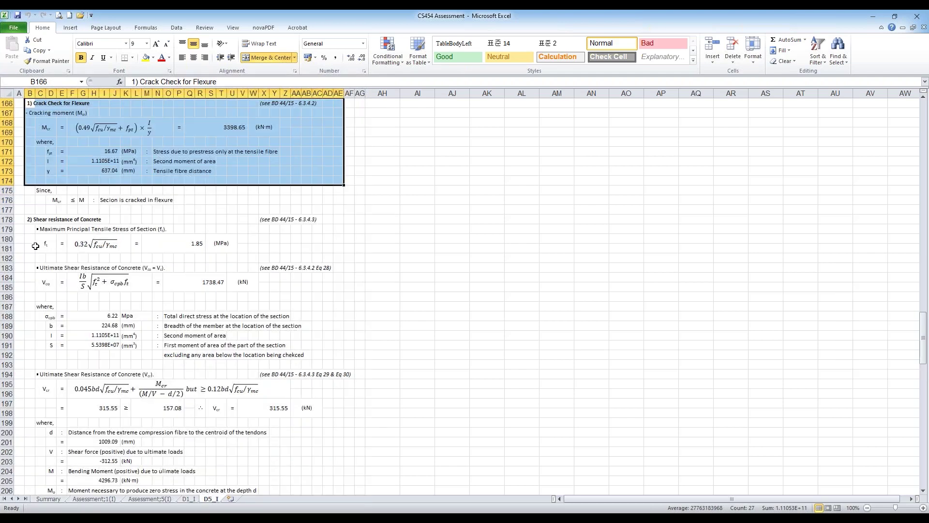
Step: Examine the Shear resistance of Concrete section, including principal tensile stress and the ultimate shear resistances Vco and Vcr
left_click_drag(29, 219, 308, 289)
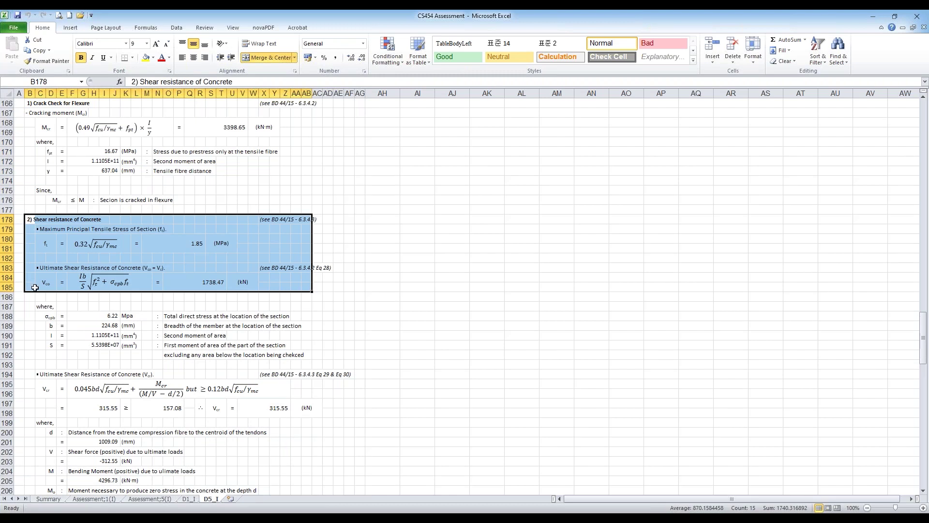
left_click(35, 288)
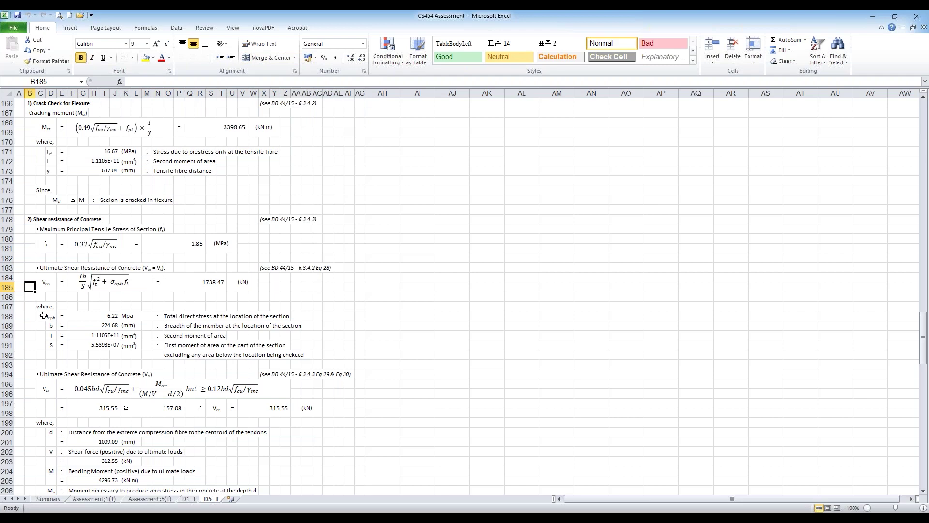
scroll(44, 316, "down", 1)
left_click_drag(40, 359, 264, 372)
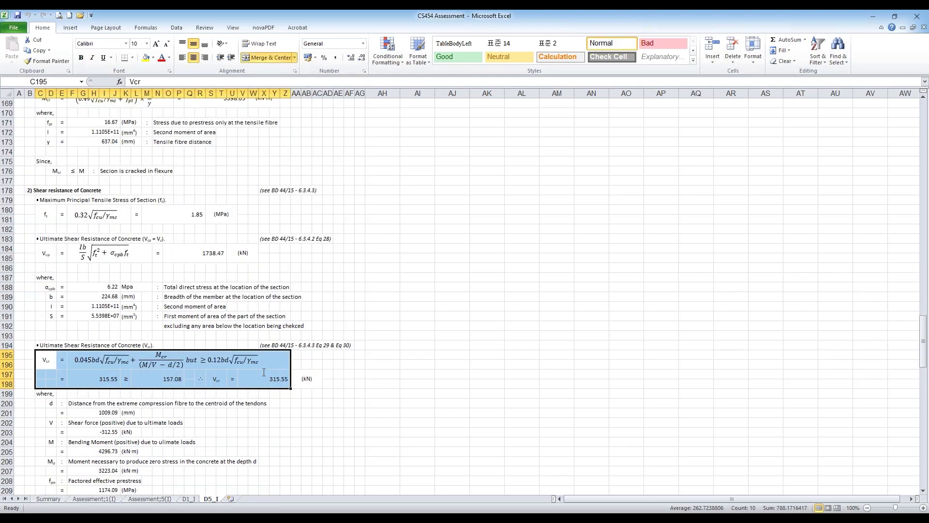
Step: Review the Shear reinforcement section, covering the longitudinal reinforcement requirement for effective links and the link spacing check
scroll(269, 375, "down", 8)
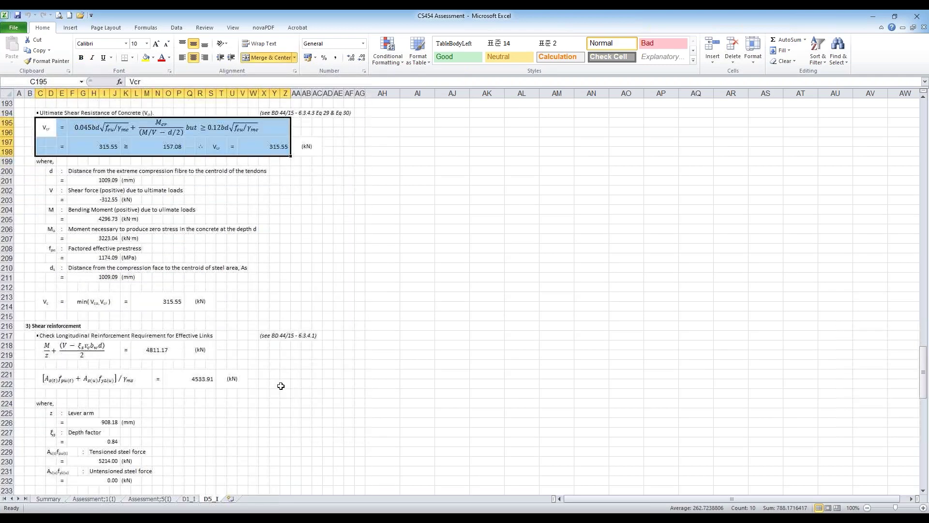
scroll(241, 356, "down", 1)
scroll(140, 344, "down", 1)
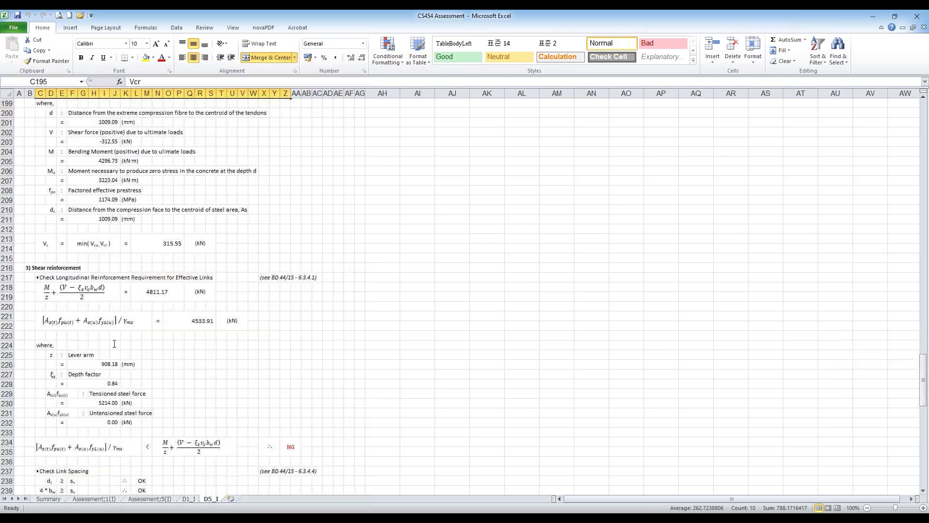
scroll(100, 321, "down", 3)
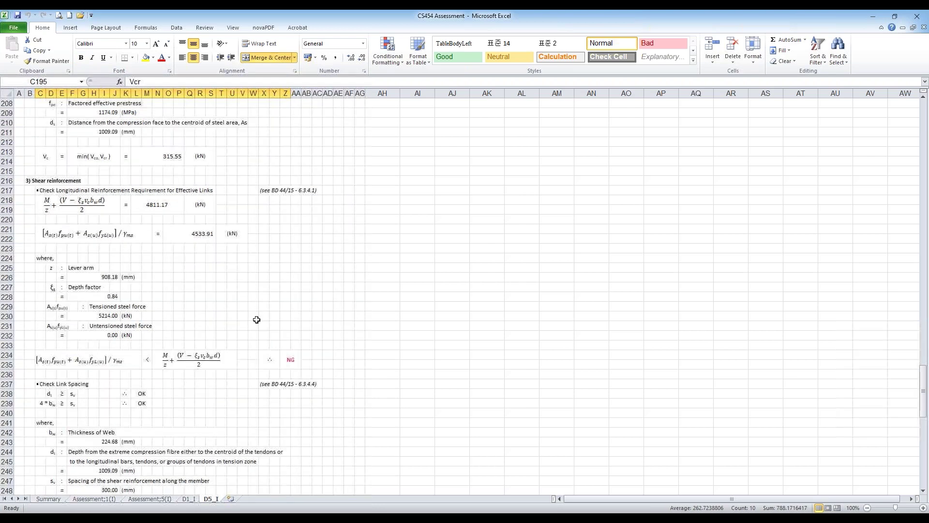
scroll(263, 316, "down", 6)
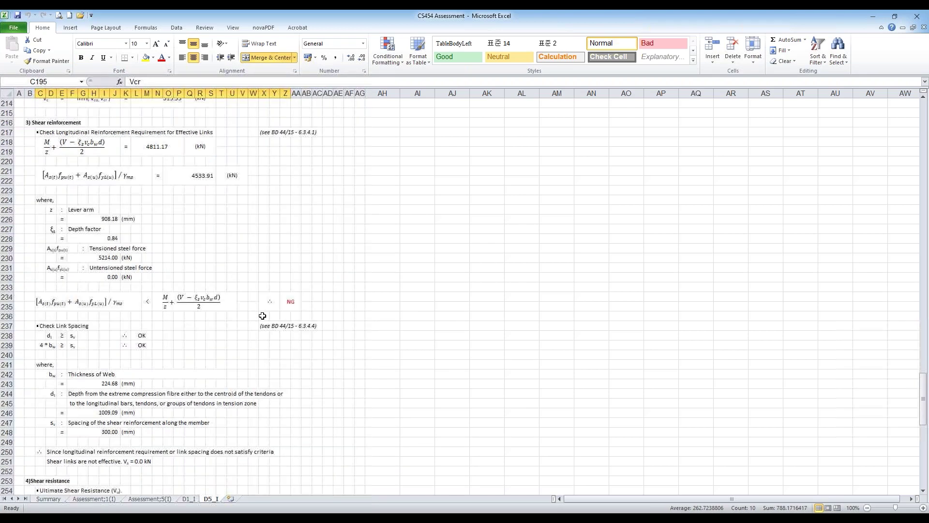
Step: Examine the Shear resistance section, including the maximum shear force formula and the CS 454 - 3.12 shear check
scroll(201, 360, "down", 4)
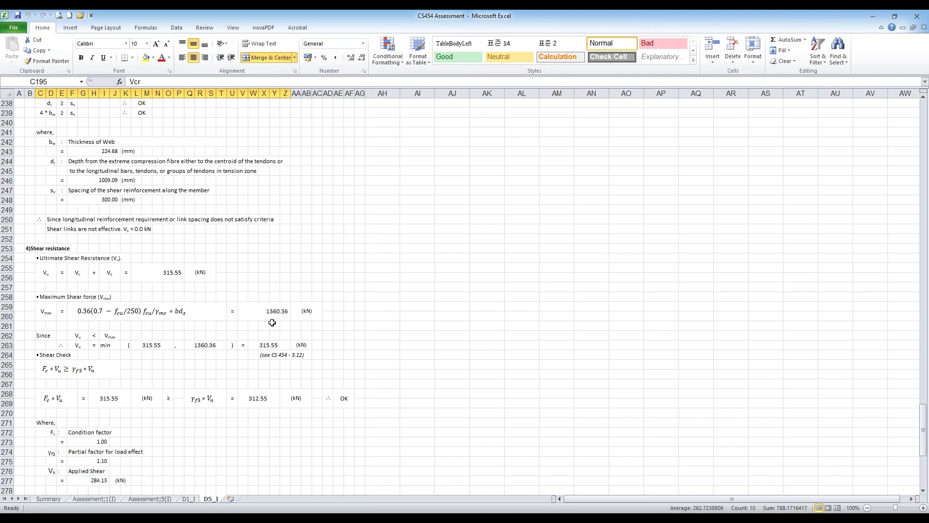
scroll(152, 274, "down", 2)
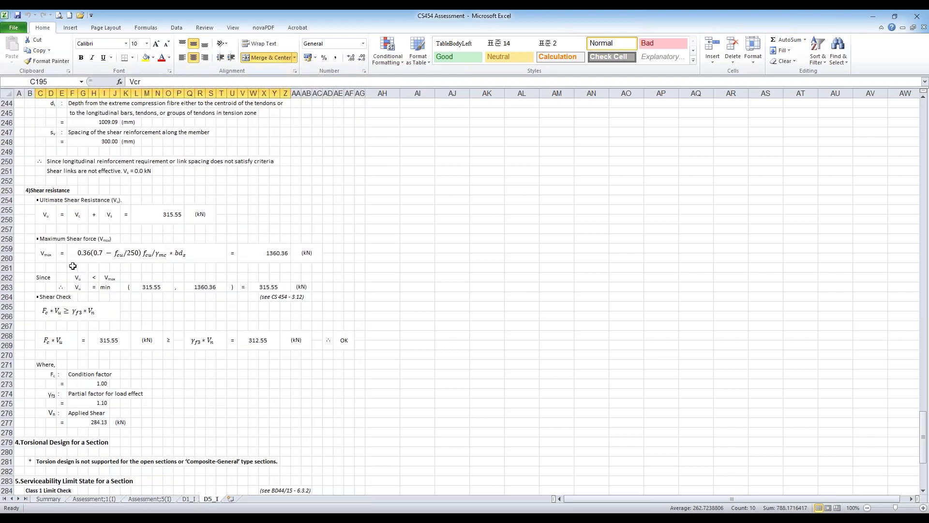
left_click_drag(45, 255, 299, 257)
scroll(68, 287, "down", 2)
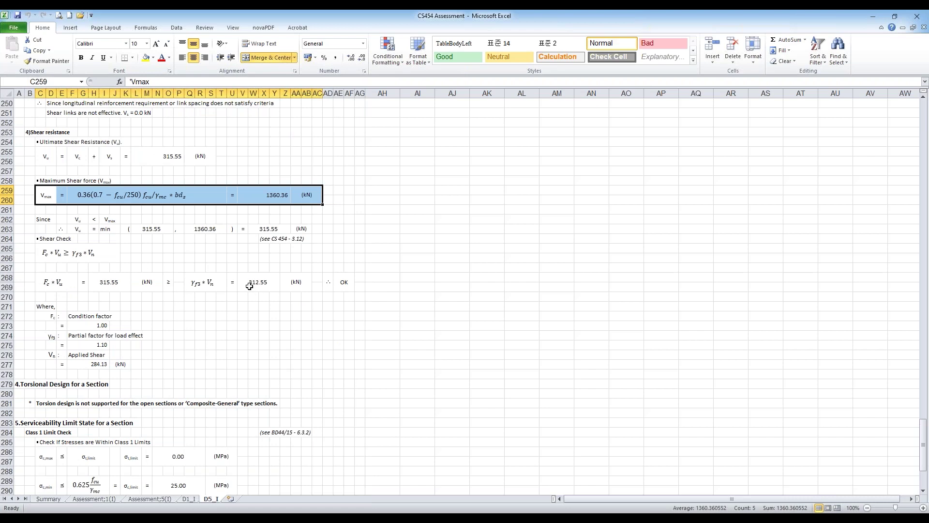
Step: Review the torsional design note and the serviceability Class 1 limit check of tensile and compressive stresses
scroll(248, 288, "down", 3)
scroll(248, 292, "down", 4)
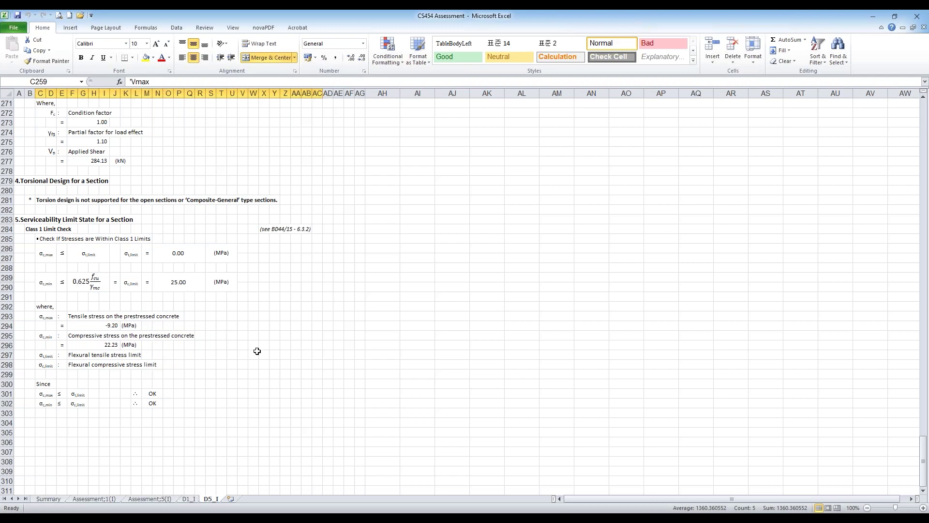
left_click(221, 386)
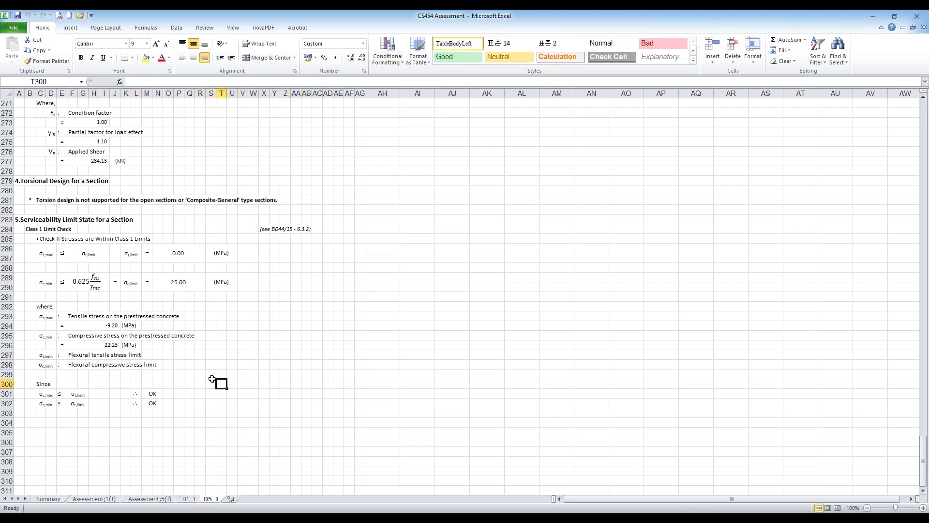
left_click(200, 403)
left_click(209, 402)
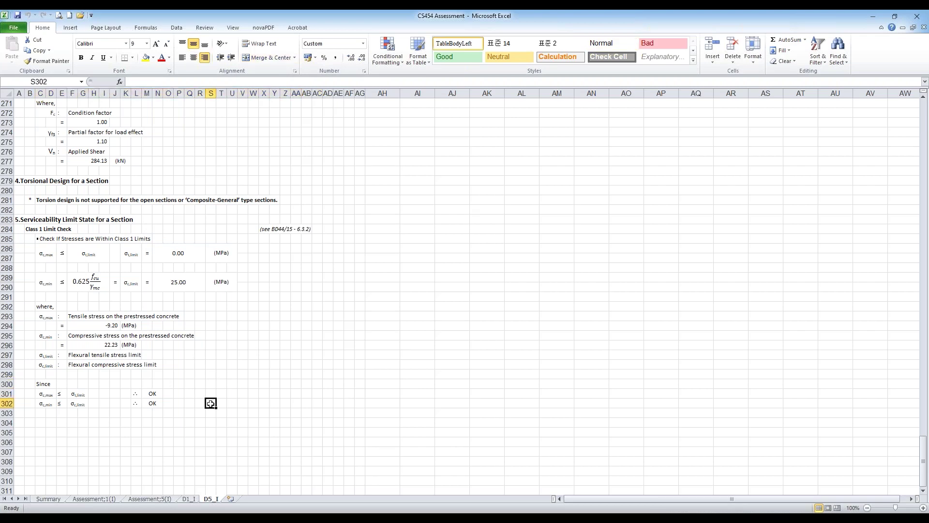
Step: Go back up the D5_I report to the iterative neutral axis table and the Flexural Resistance section
scroll(184, 287, "up", 2)
scroll(184, 300, "up", 20)
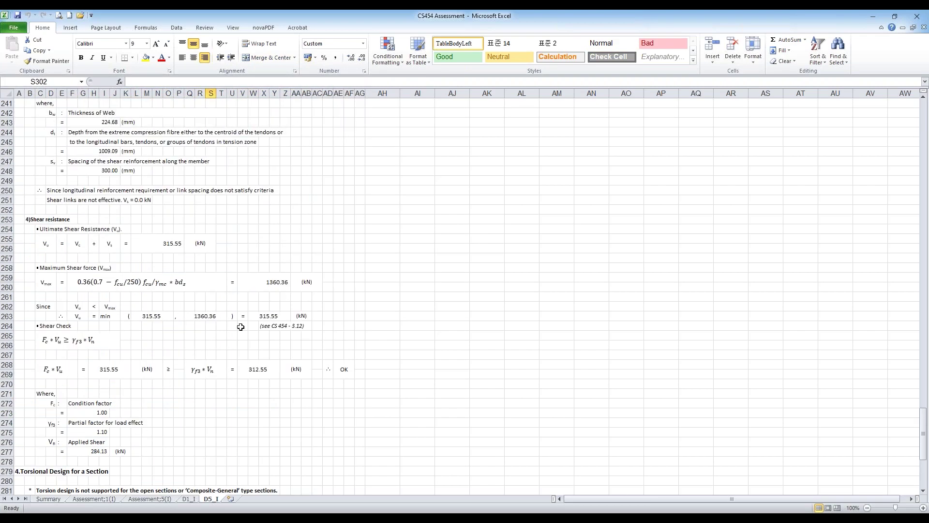
scroll(152, 346, "up", 7)
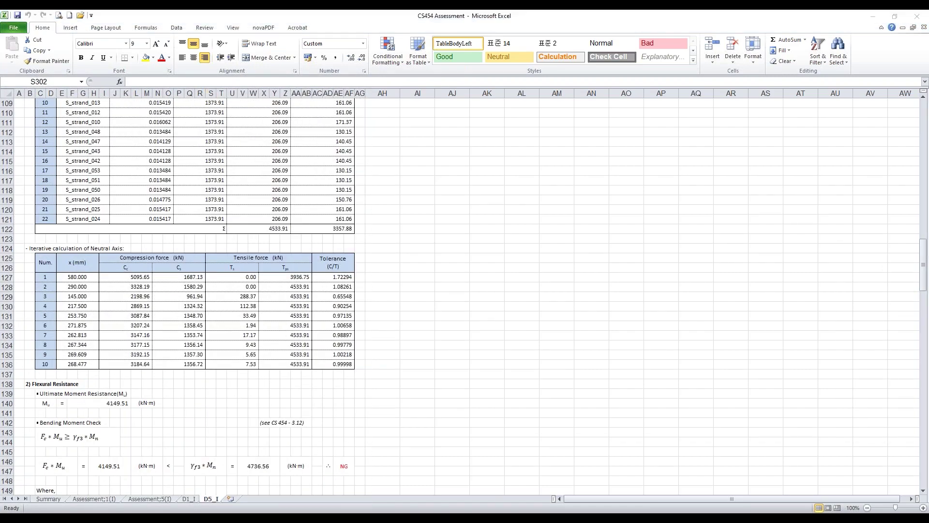
Step: Switch to the CS454 Assessment_start1 model in Civil 2020, close the report section settings and look over the model tree and PSC Bridge assessment commands
mouse_move(583, 510)
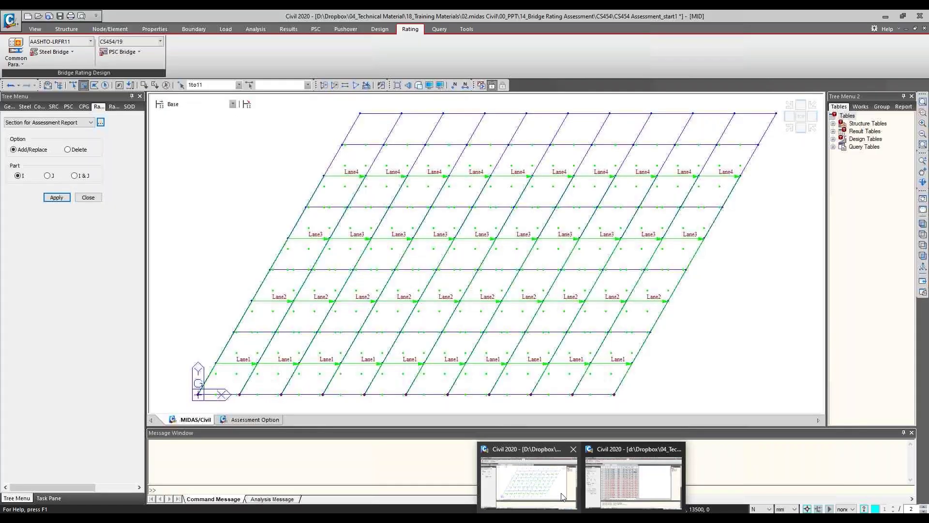
left_click(561, 497)
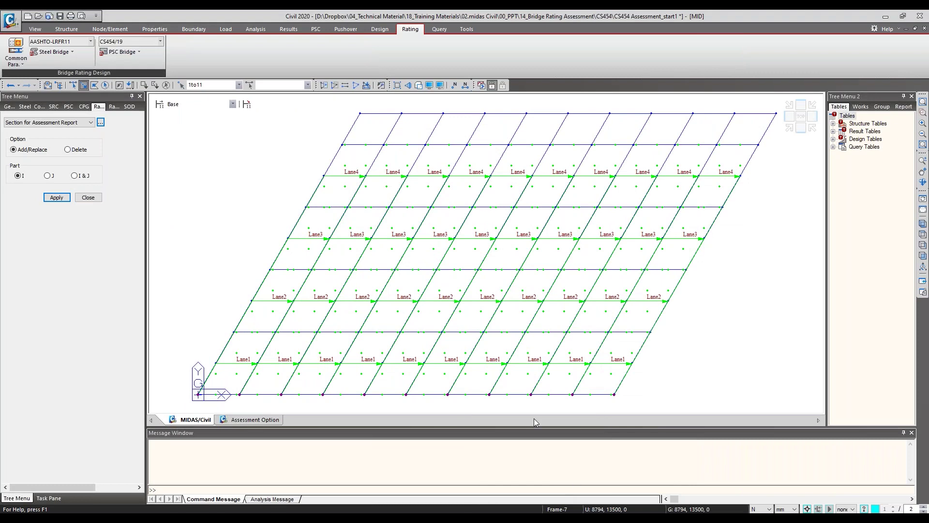
left_click(95, 200)
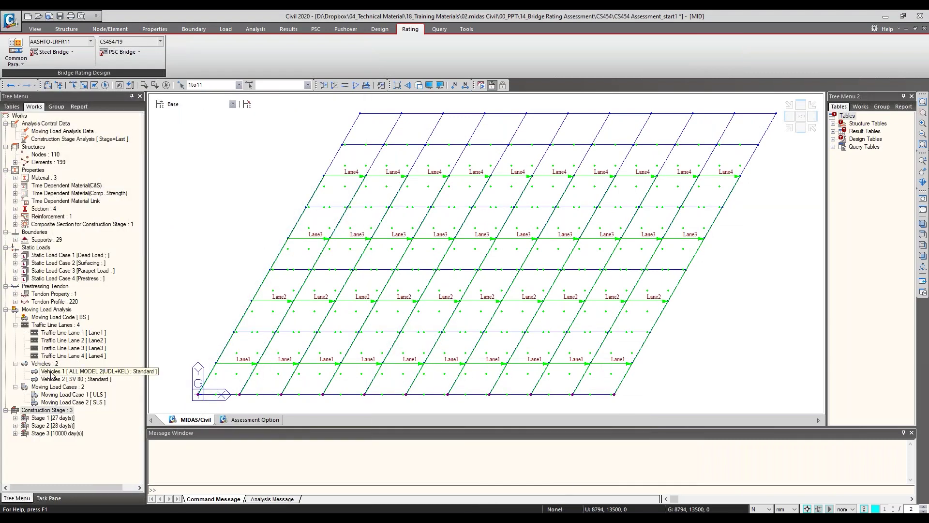
left_click(135, 52)
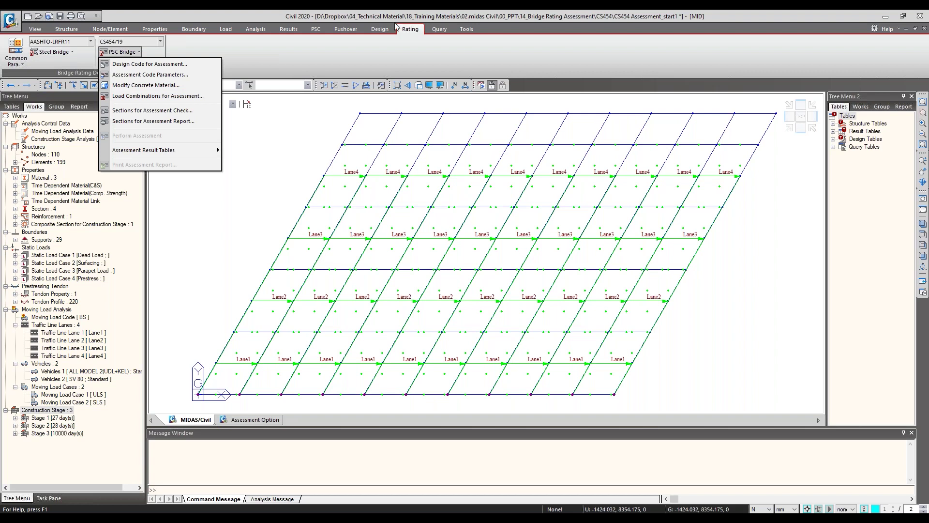
left_click(383, 57)
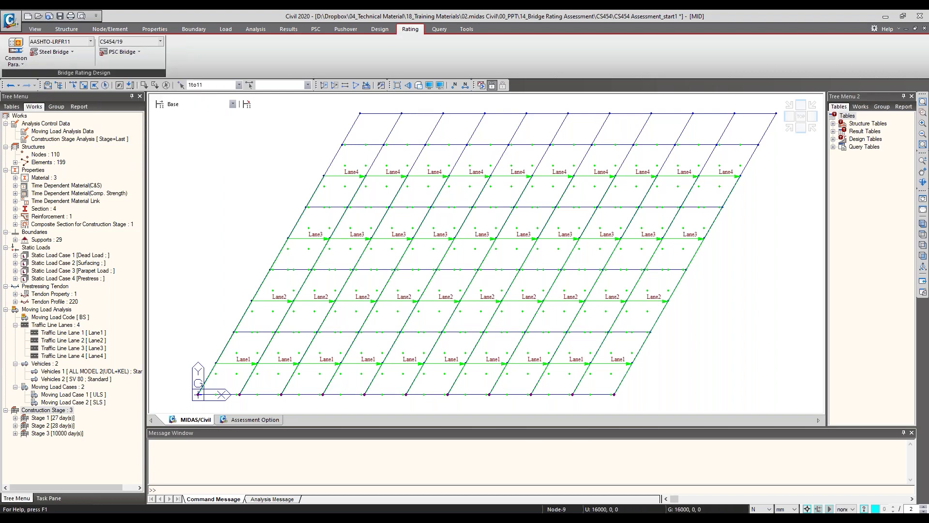
Step: Return to the Excel report and check the cracking moment value in the Crack Check for Flexure section
key("alt+Tab")
left_click(200, 432)
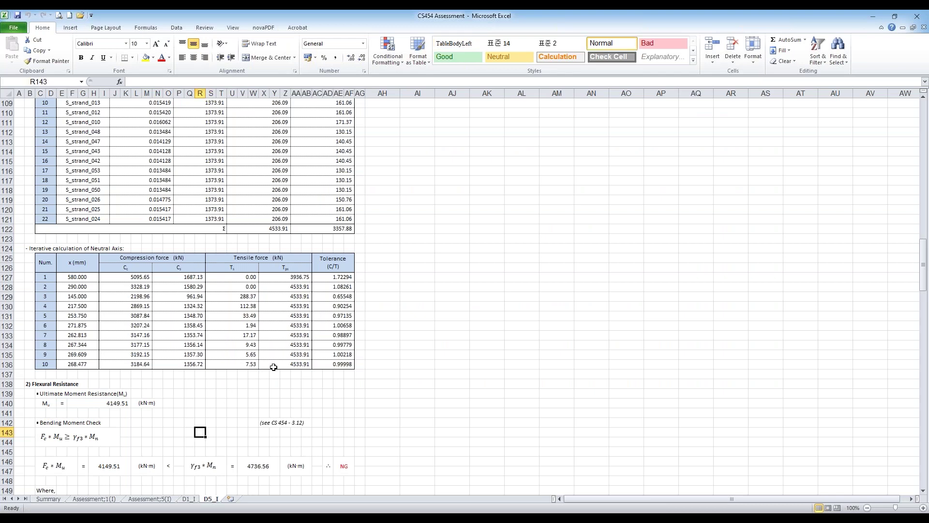
scroll(274, 367, "down", 13)
scroll(266, 392, "down", 4)
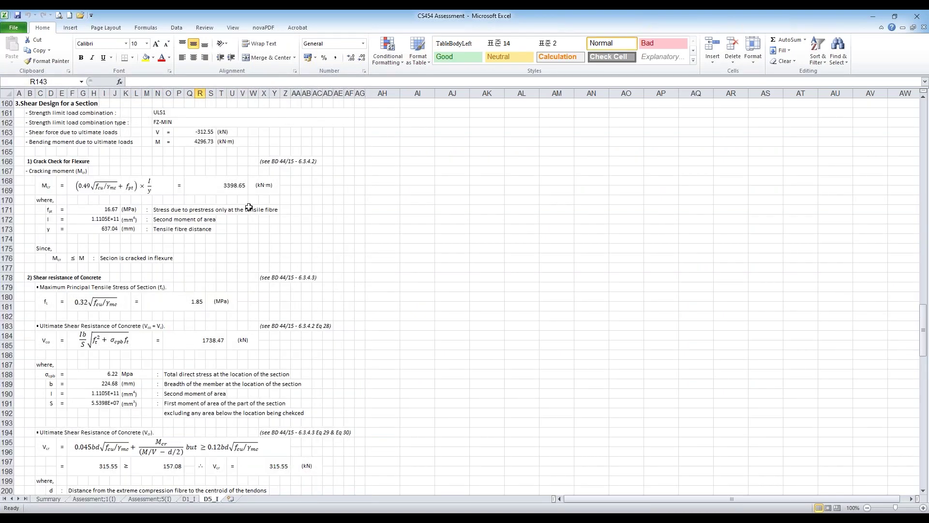
left_click(232, 185)
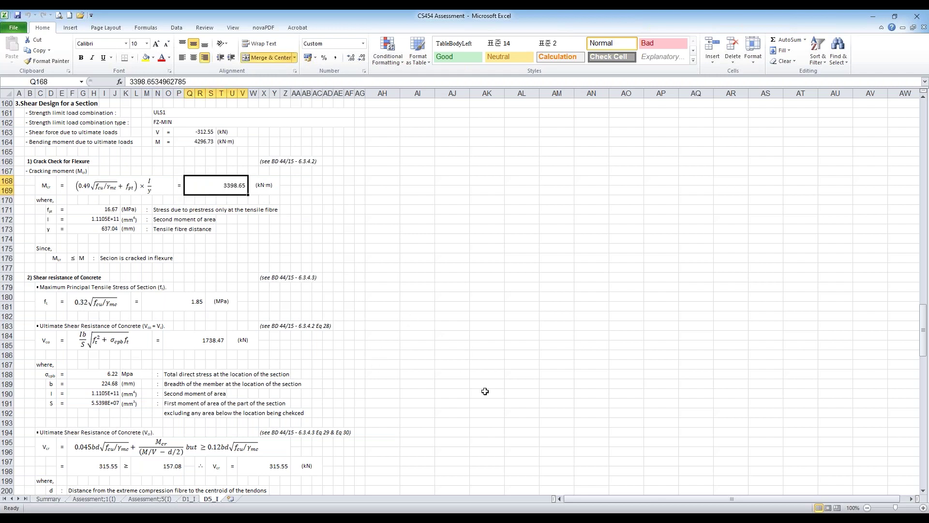
Step: Switch to the All model 1 file in Civil 2020 and open the properties of the standard A-4AXLE vehicle for viewing
left_click(625, 513)
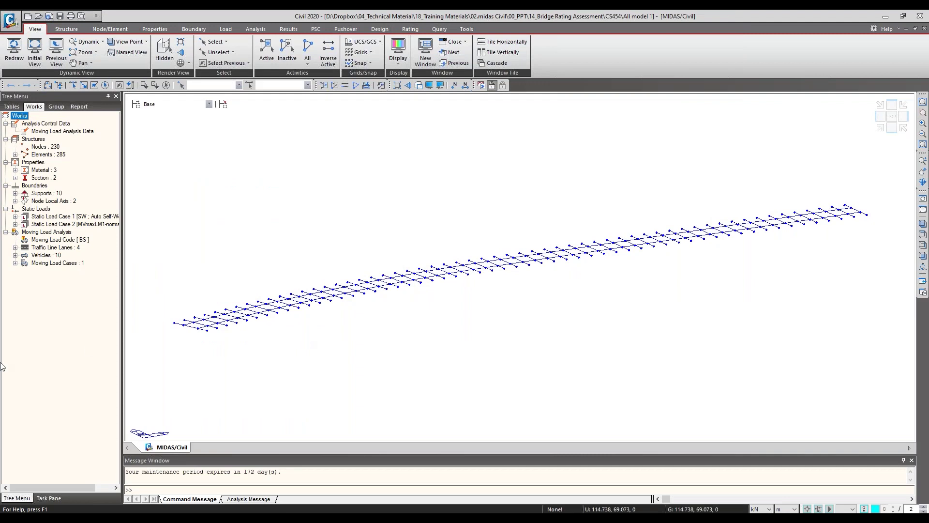
left_click(56, 233)
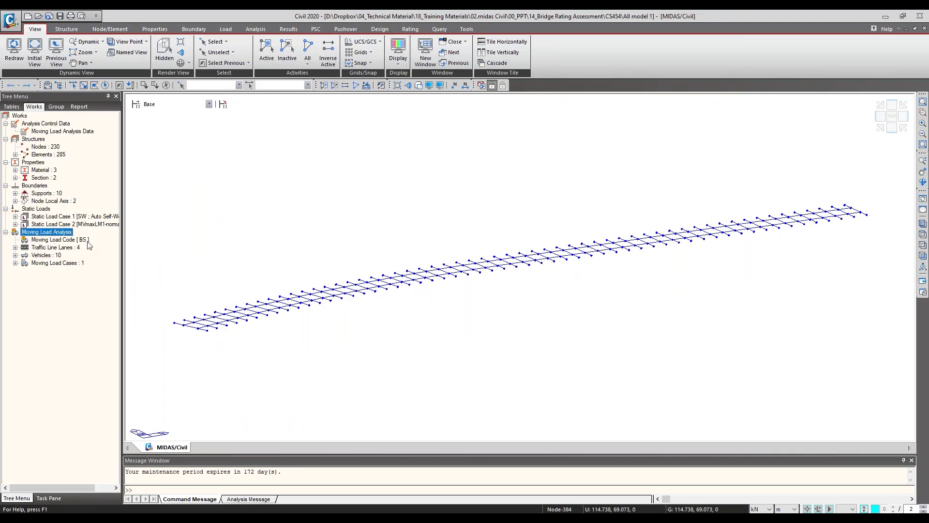
left_click(58, 256)
double_click(58, 257)
right_click(60, 265)
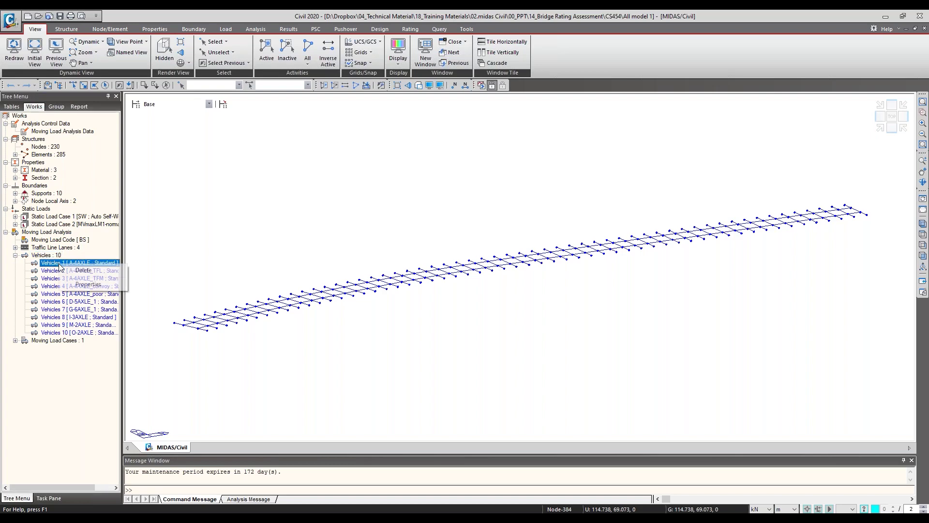
left_click(88, 285)
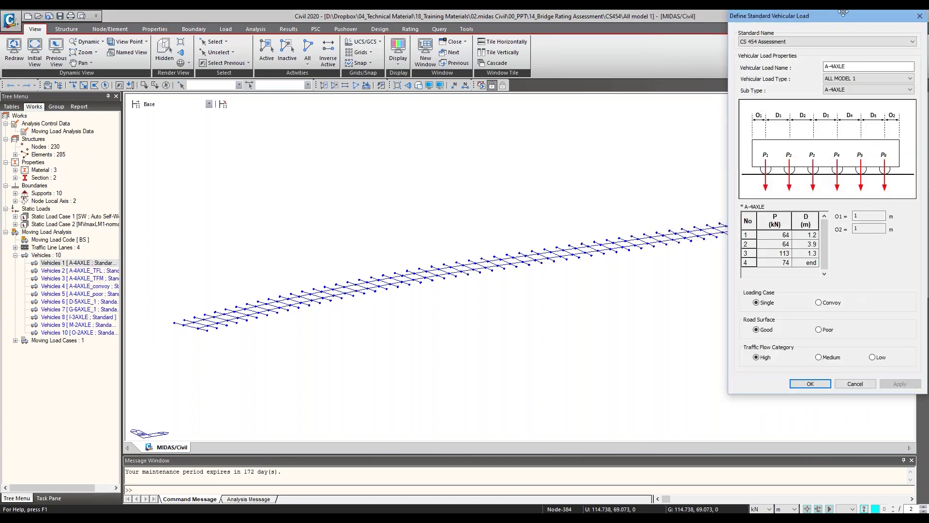
left_click_drag(837, 17, 647, 50)
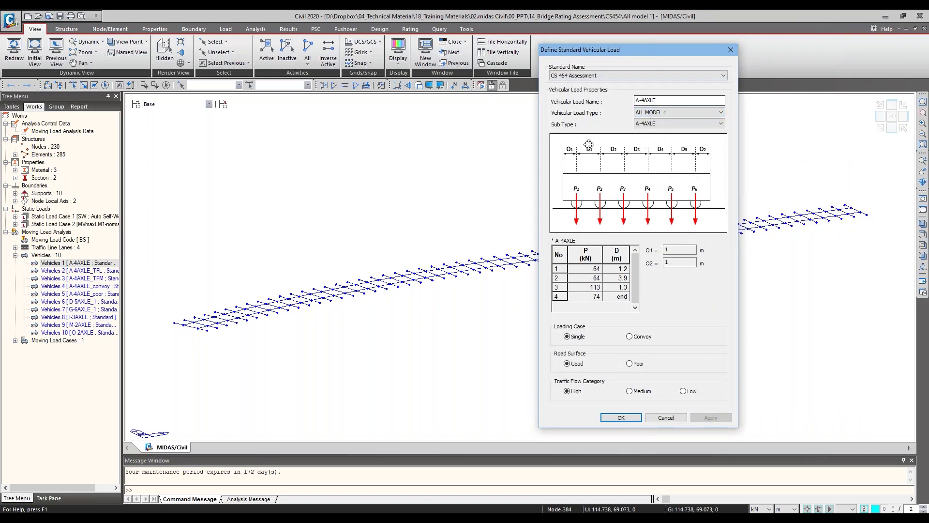
Step: Review the A-4AXLE vehicle's load type, Convoy loading case and sub type options, and close the definition without saving changes
left_click(649, 113)
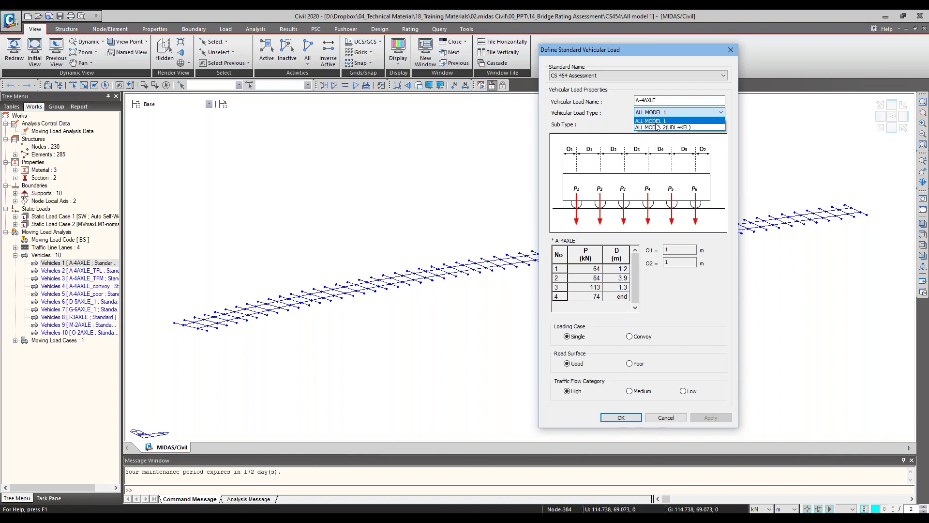
left_click(659, 121)
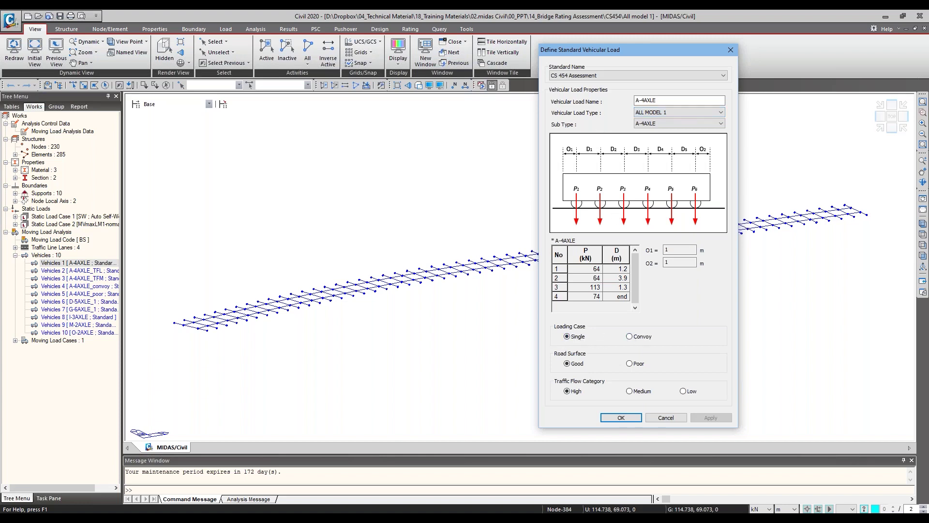
left_click(629, 336)
left_click(657, 113)
left_click(654, 122)
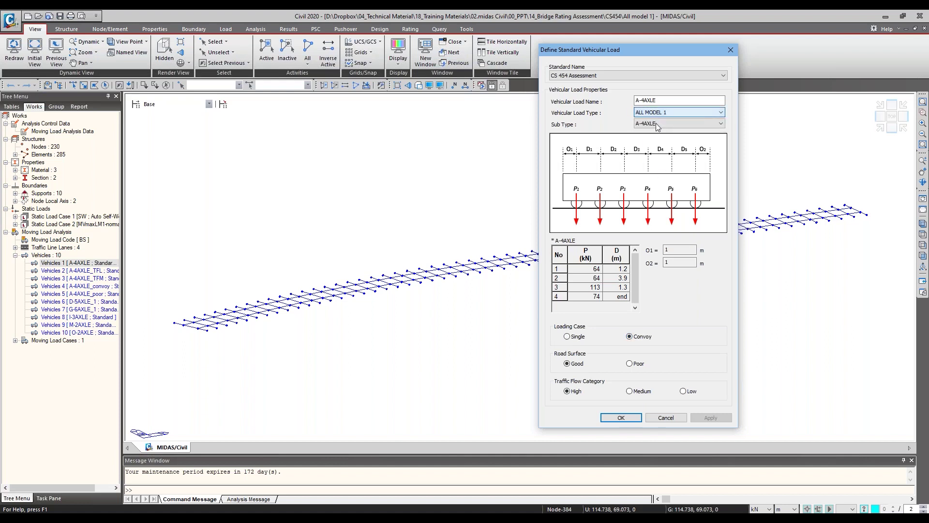
left_click(656, 124)
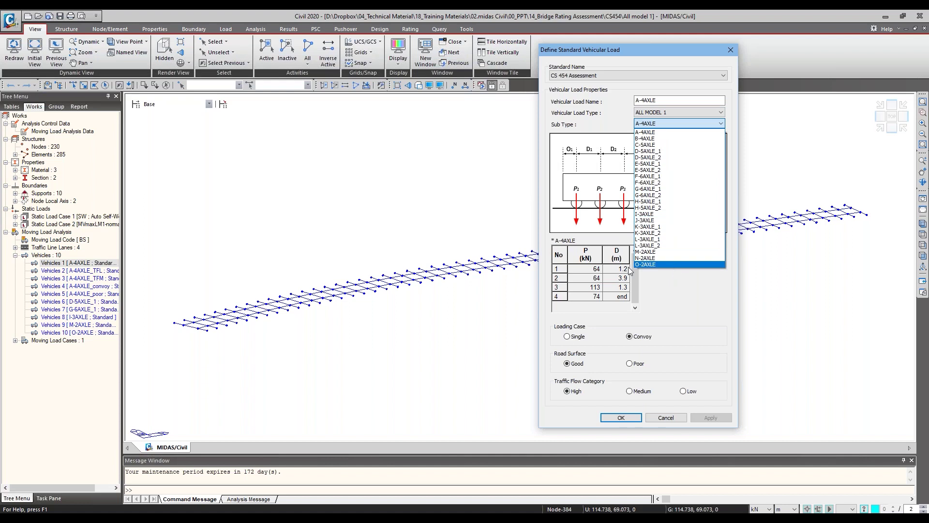
left_click(581, 222)
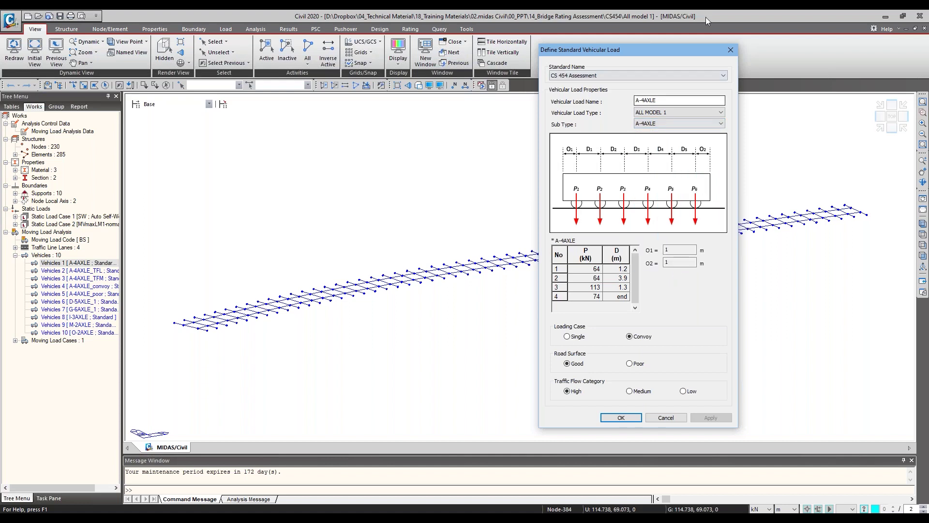
left_click(730, 51)
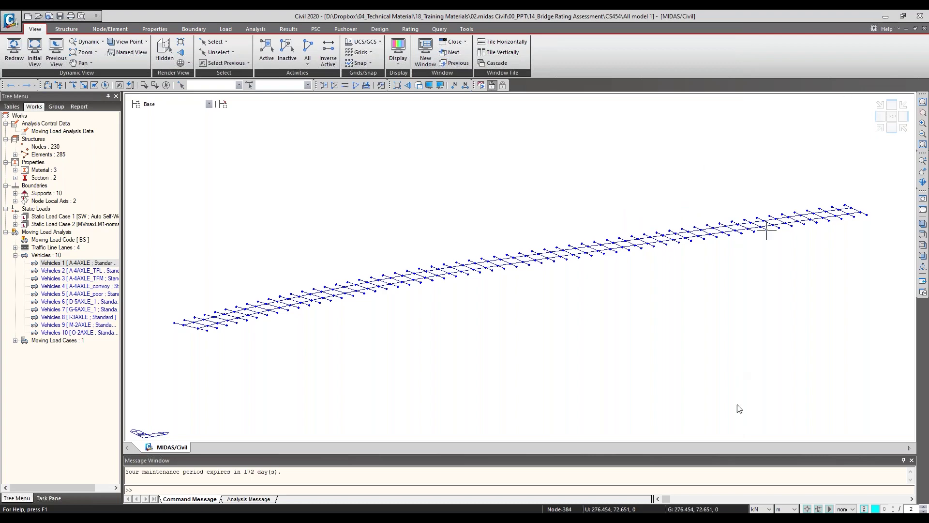
Step: Switch to the running CS454 - Bridge Assessment slide show in PowerPoint and advance to the closing Thank you slide
mouse_move(653, 518)
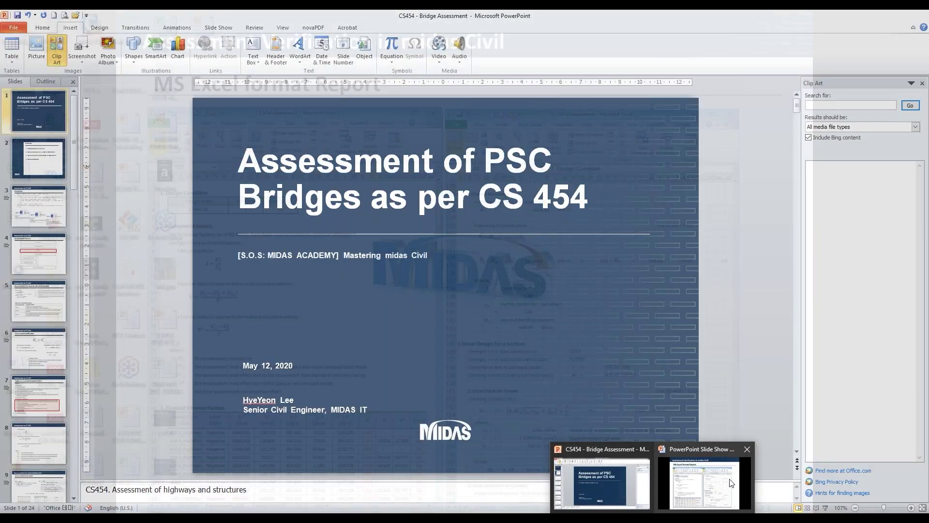
left_click(704, 484)
left_click(588, 258)
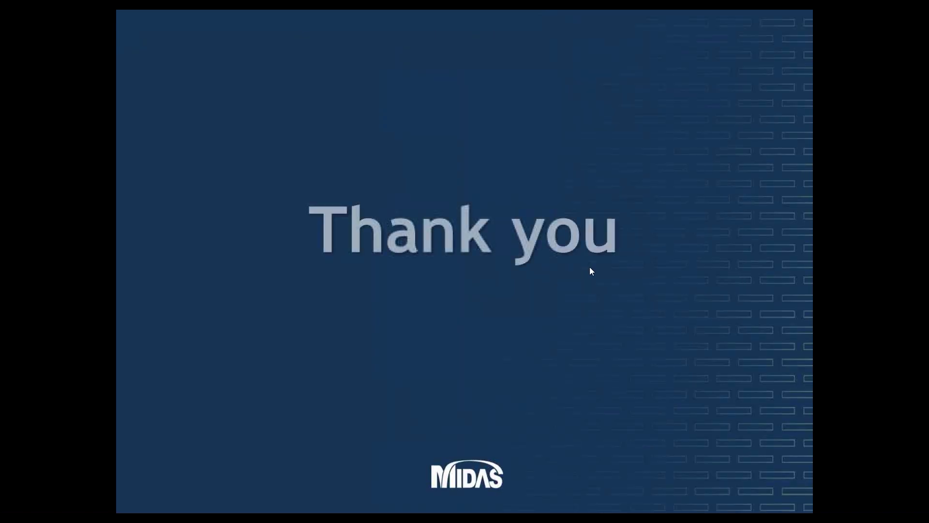